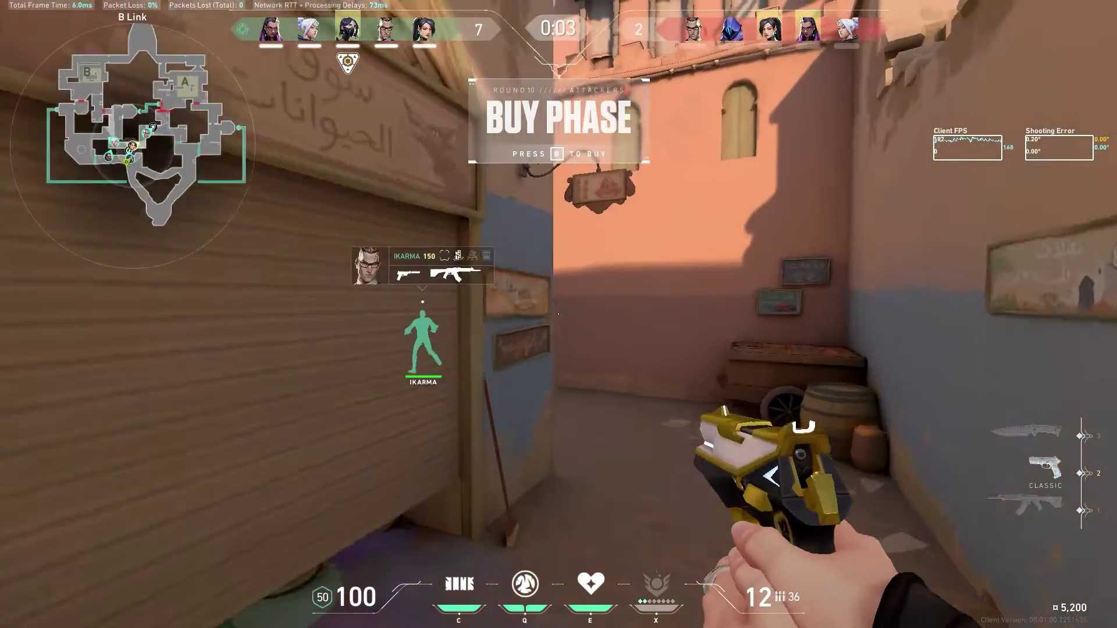
{"action": "key", "text": "3"}
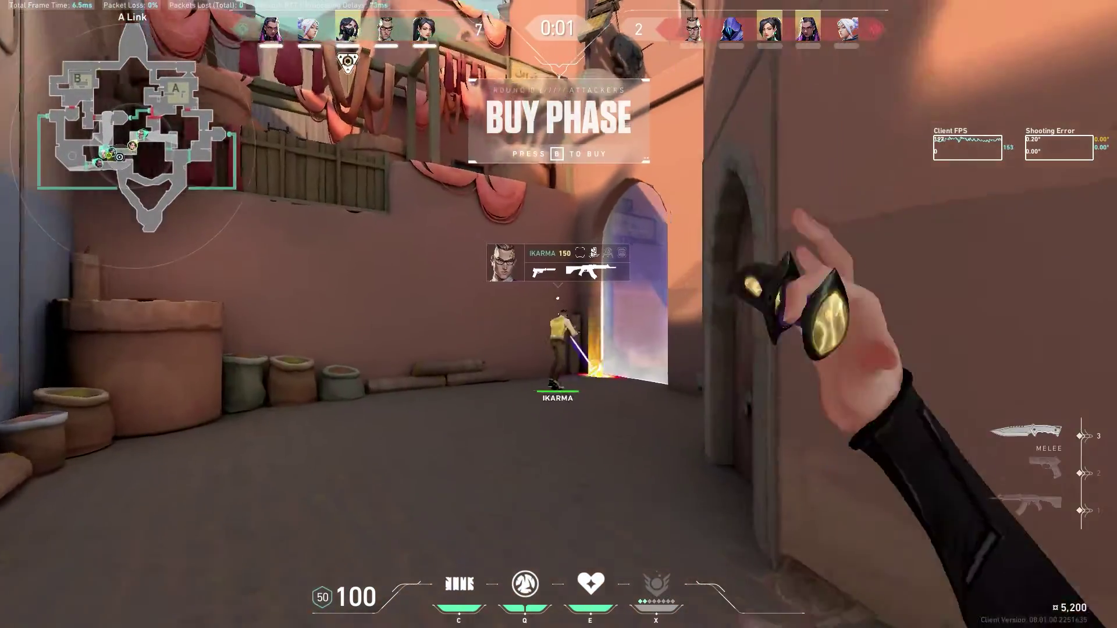
{"action": "key", "text": "1"}
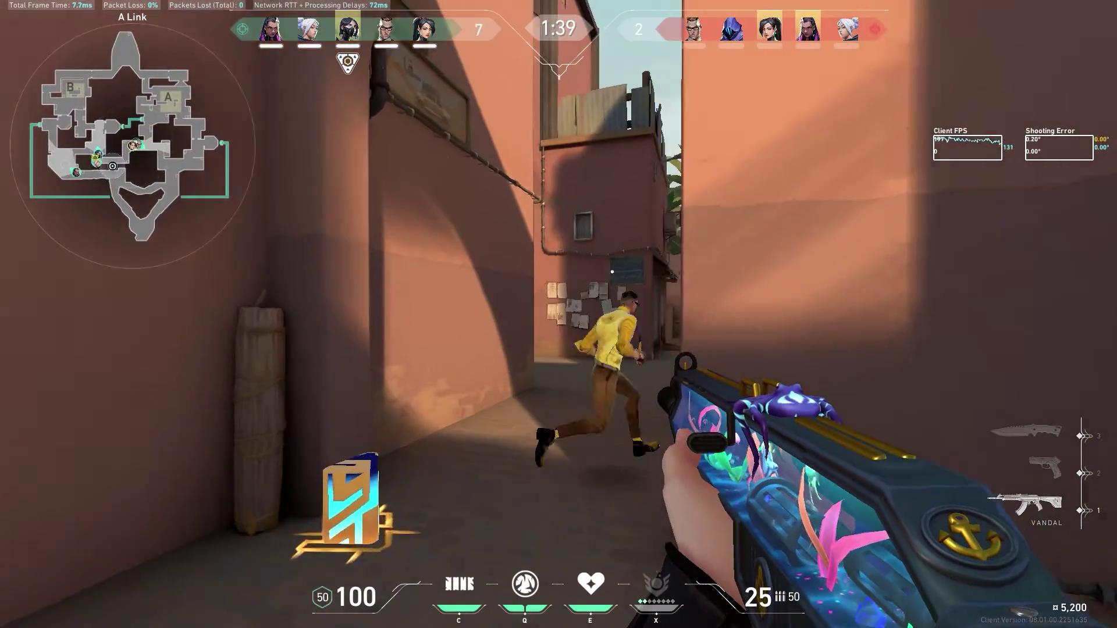
{"action": "key", "text": "w"}
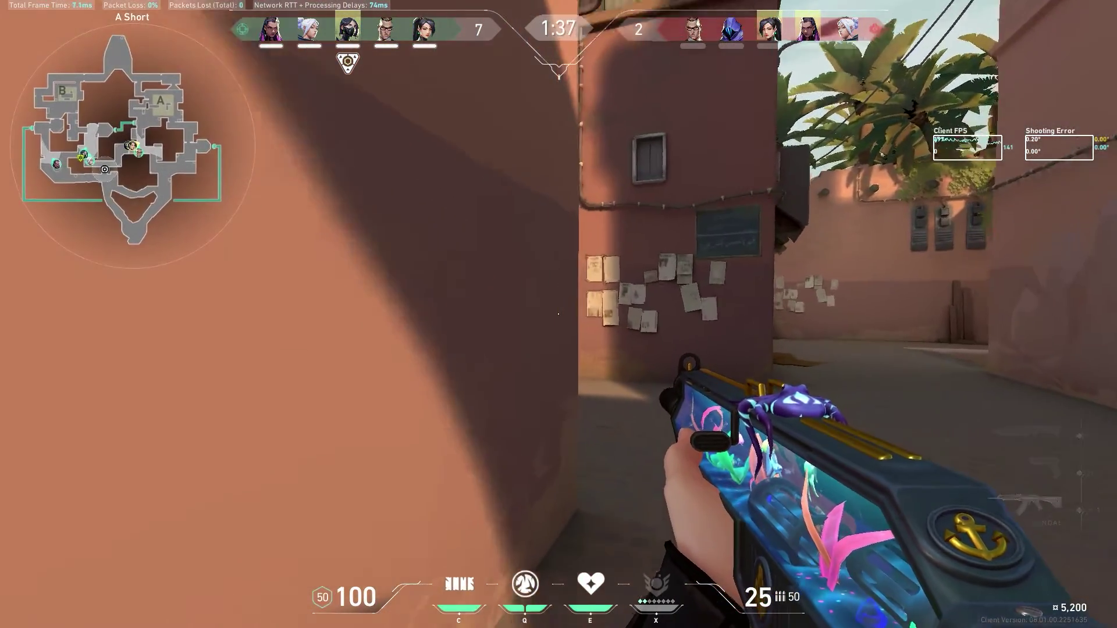
{"action": "key", "text": "w"}
{"action": "key", "text": "w"}
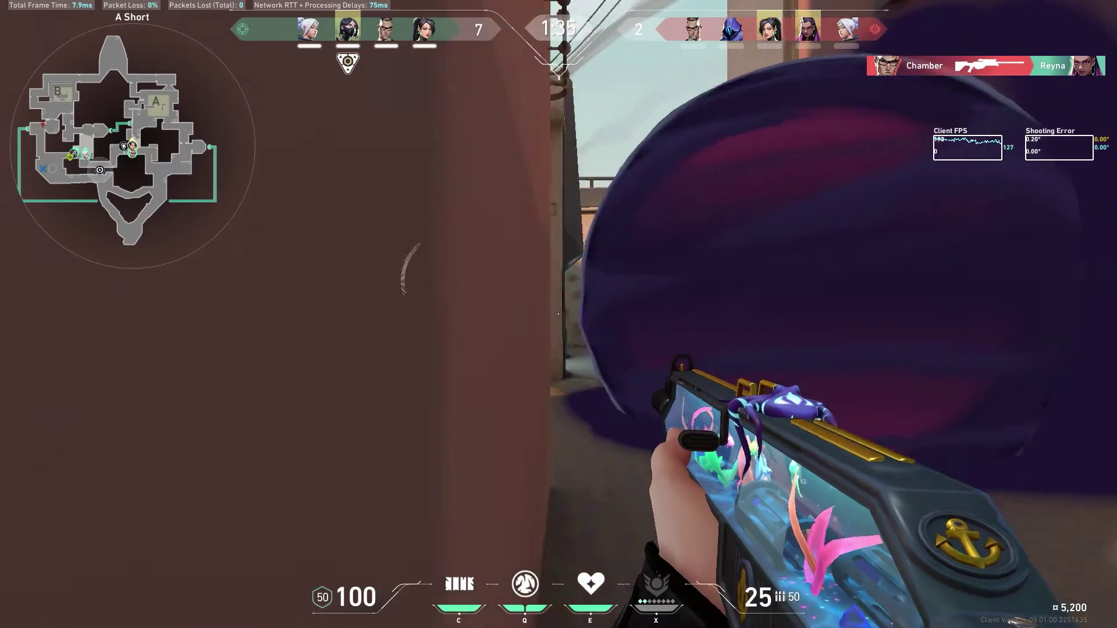
{"action": "key", "text": "w"}
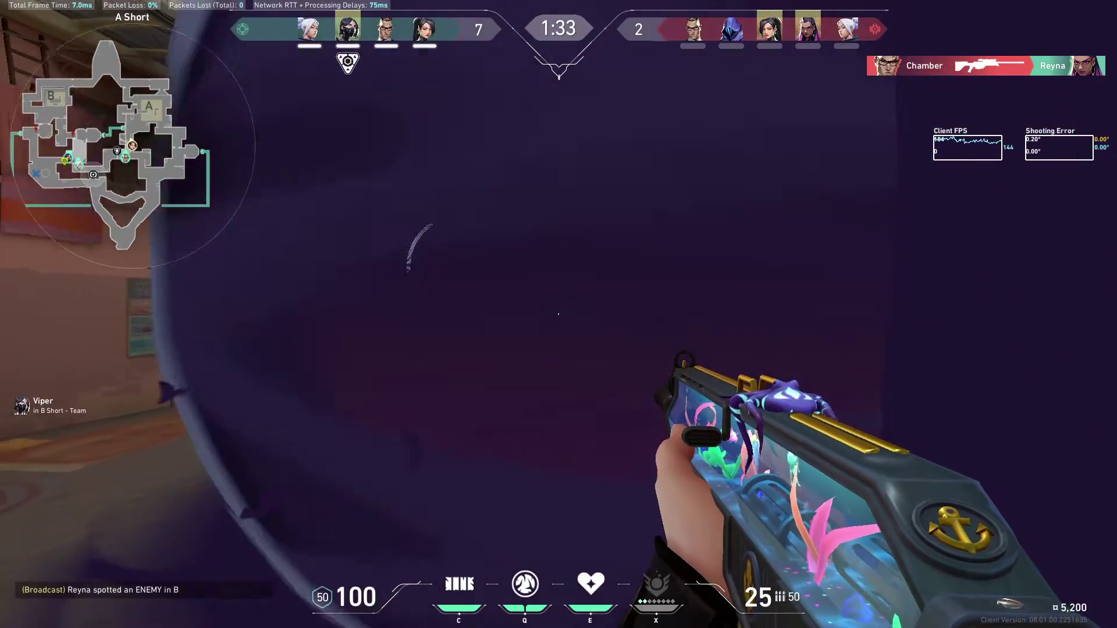
{"action": "key", "text": "w"}
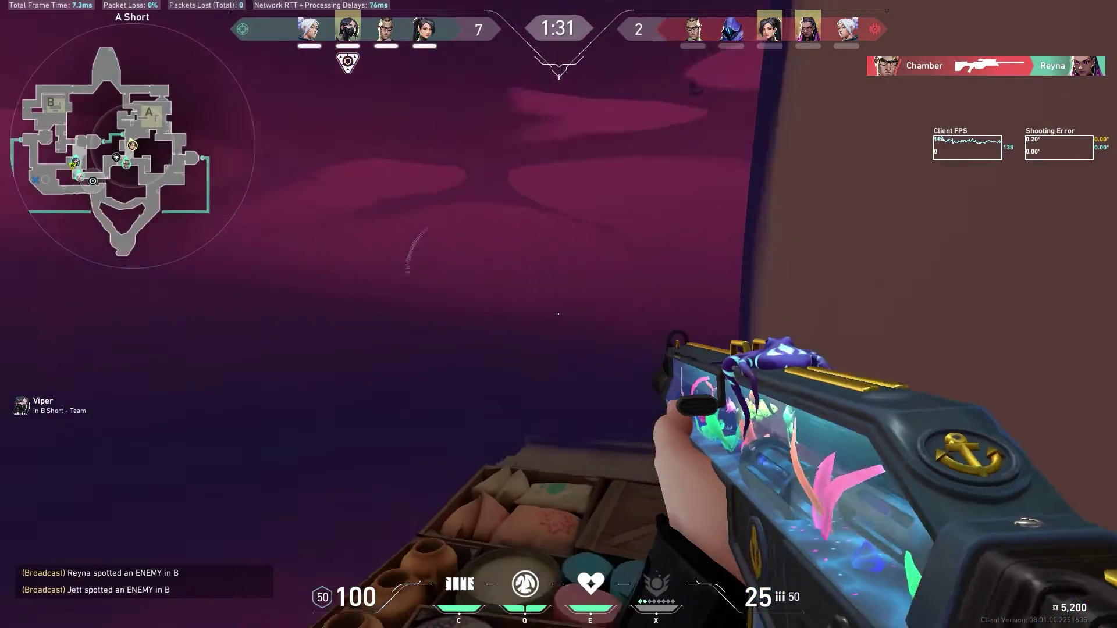
{"action": "key", "text": "w"}
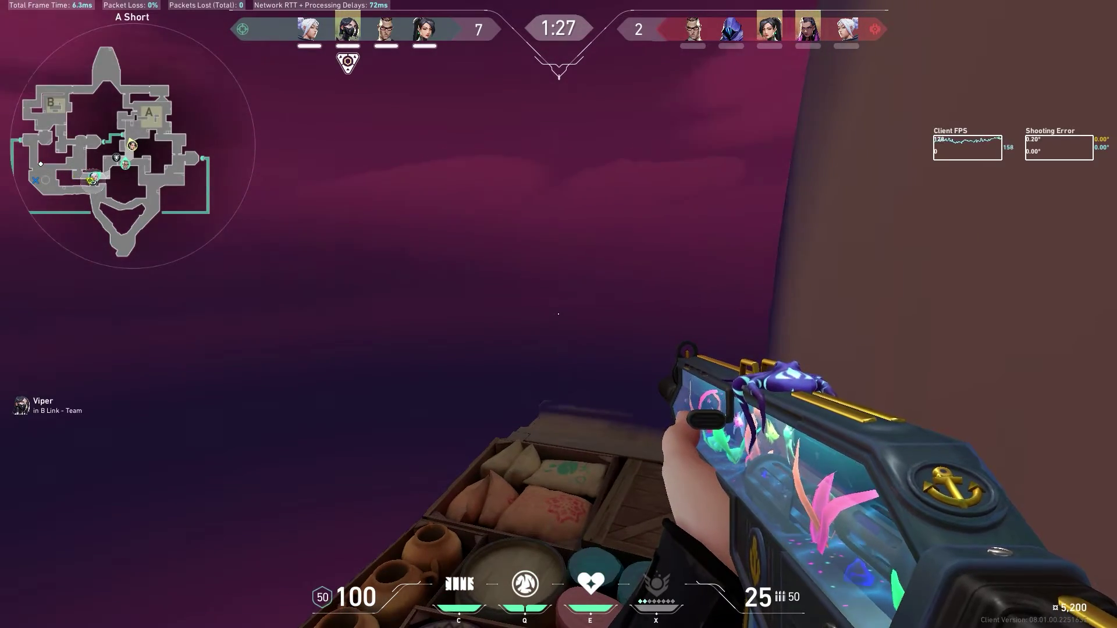
{"action": "key", "text": "space"}
{"action": "key", "text": "s"}
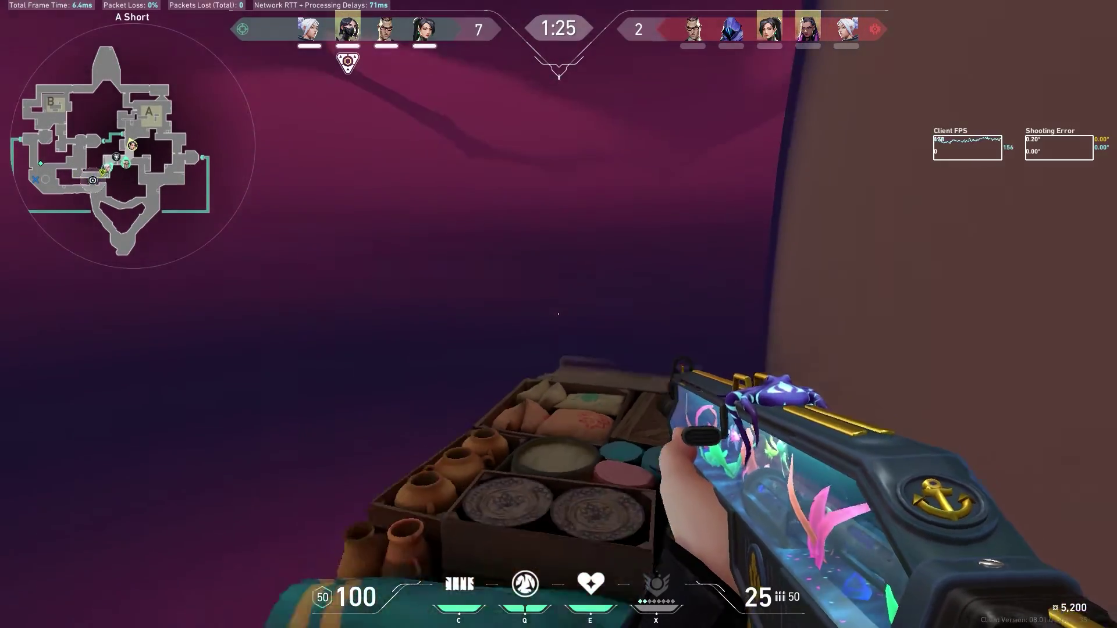
{"action": "key", "text": "s"}
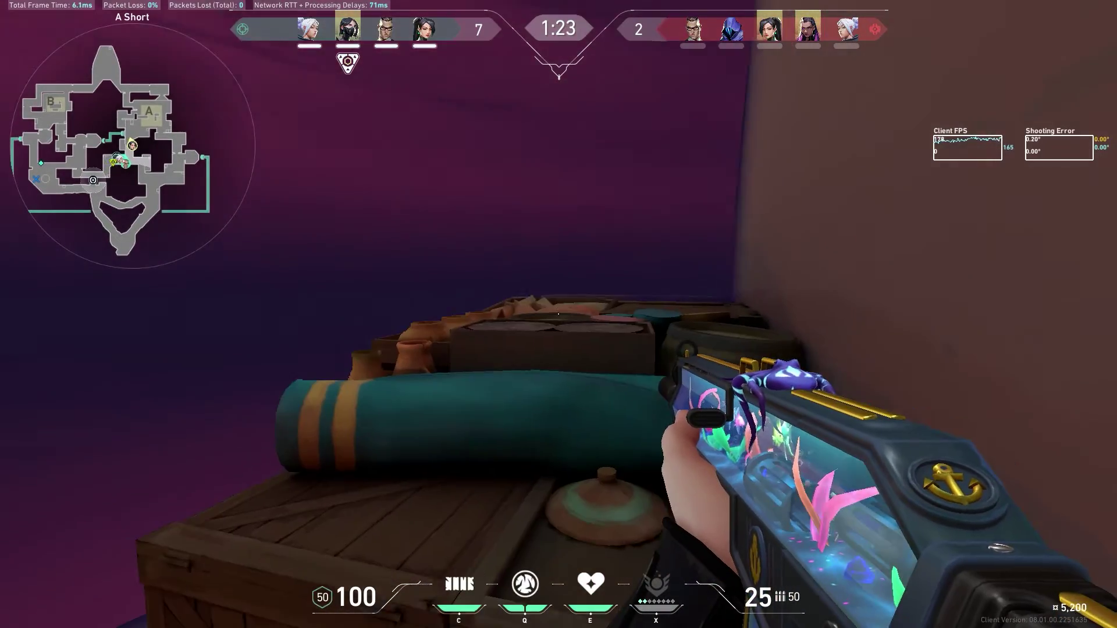
{"action": "key", "text": "z"}
{"action": "key", "text": "z"}
{"action": "key", "text": "a"}
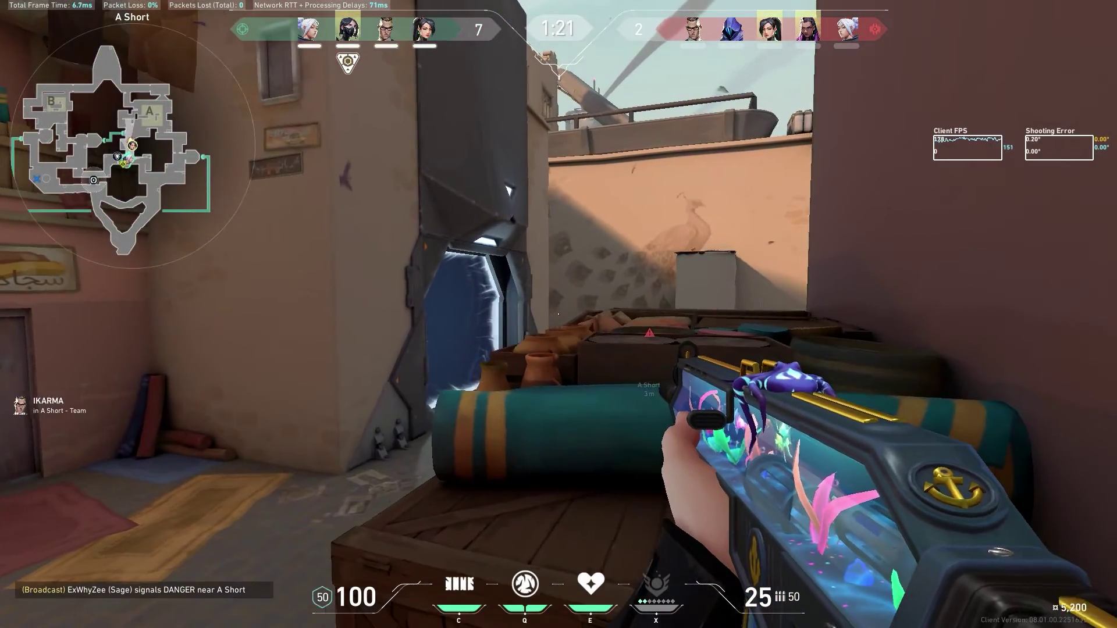
{"action": "key", "text": "q"}
{"action": "key", "text": "d"}
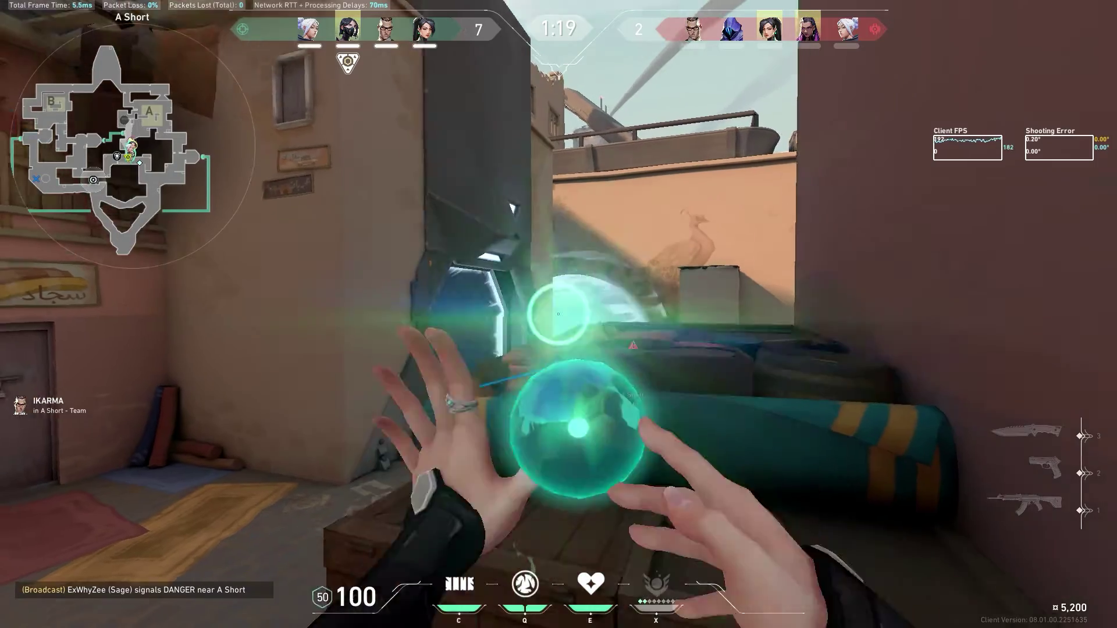
{"action": "left_click", "coordinate": [558, 314]}
{"action": "key", "text": "w"}
{"action": "key", "text": "space"}
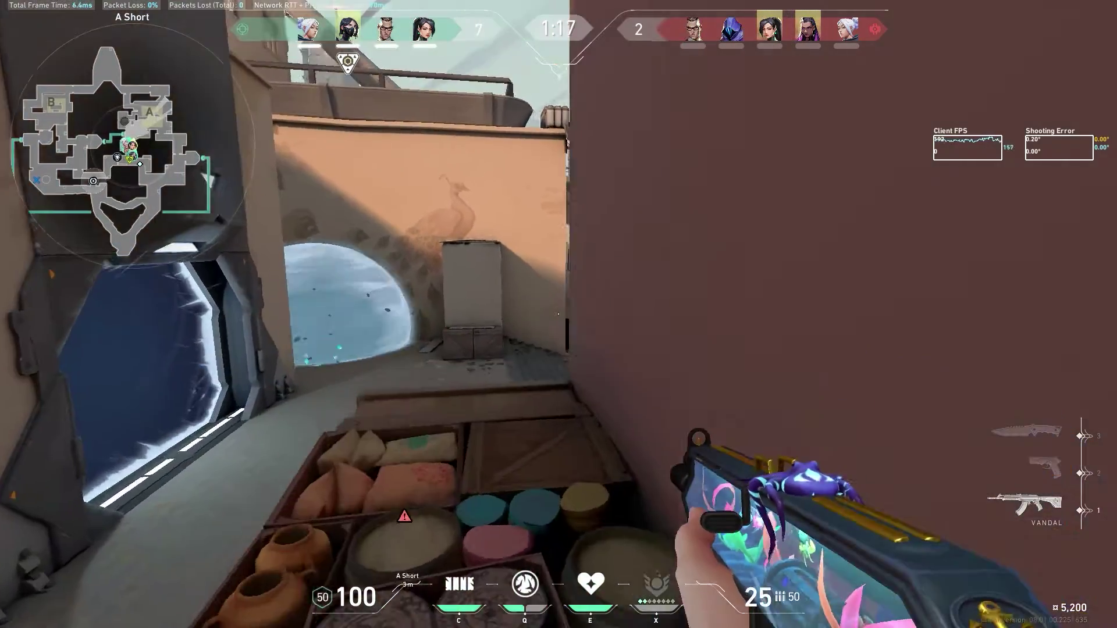
{"action": "key", "text": "e"}
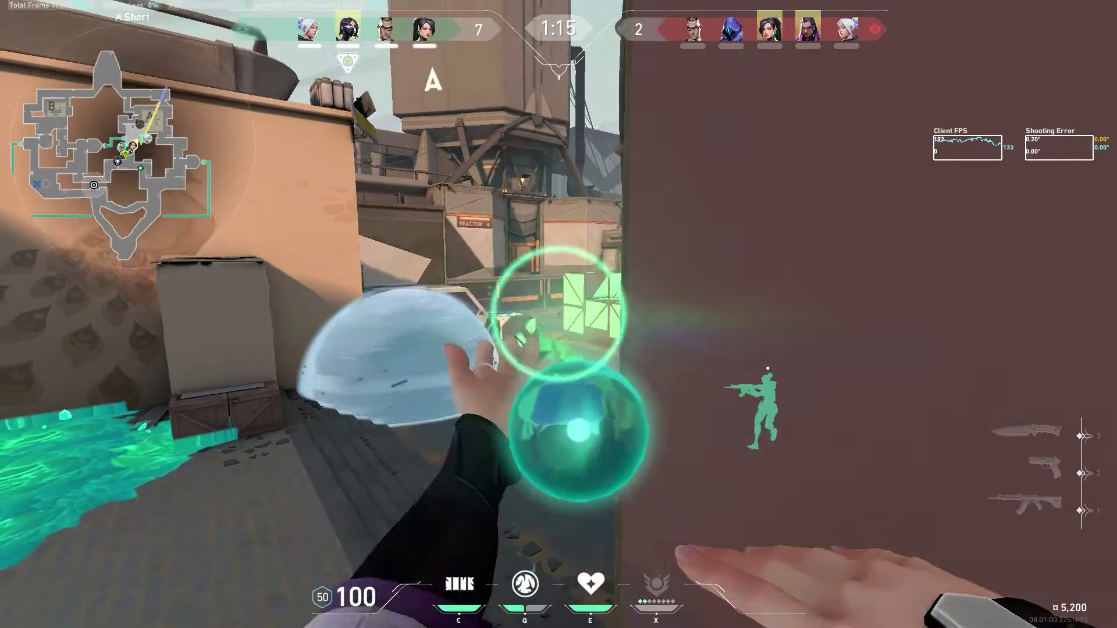
{"action": "key", "text": "w"}
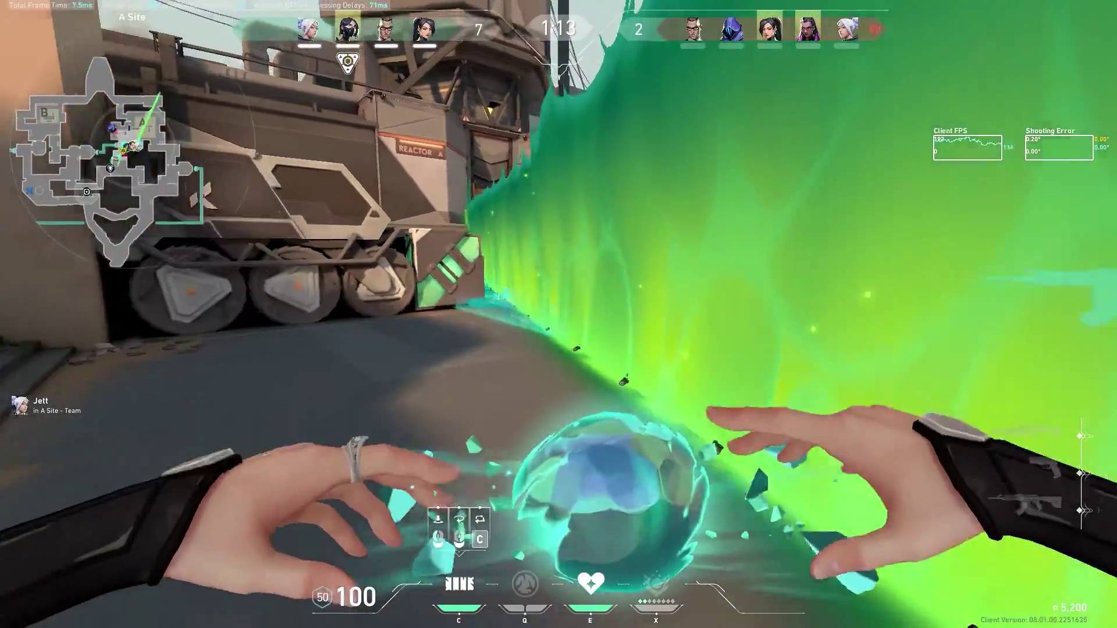
{"action": "key", "text": "1"}
{"action": "key", "text": "w"}
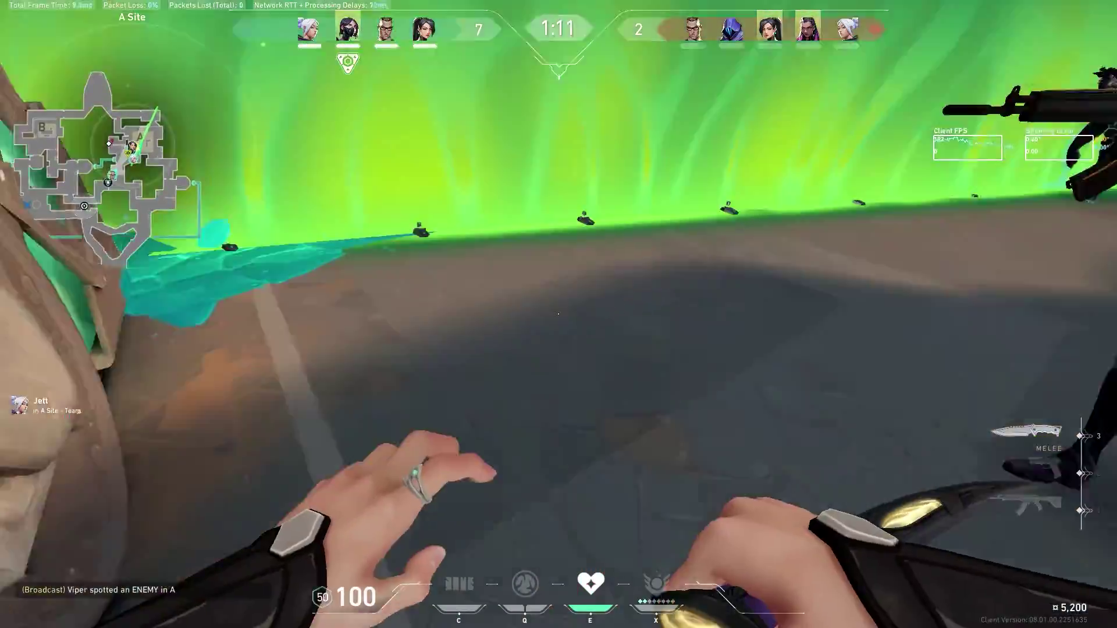
{"action": "key", "text": "w"}
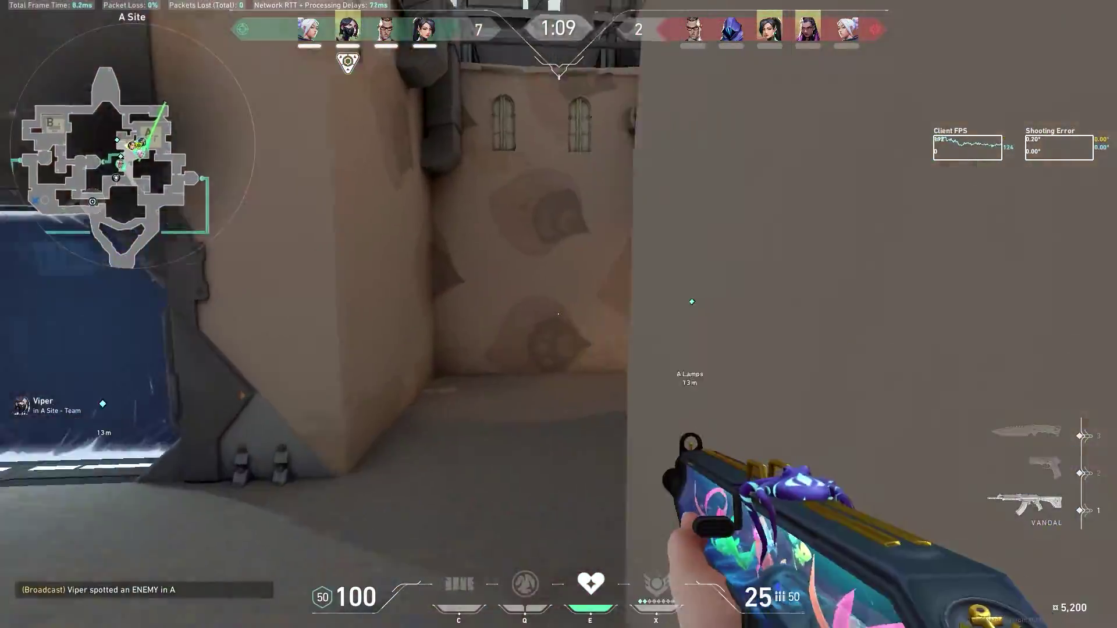
{"action": "key", "text": "w"}
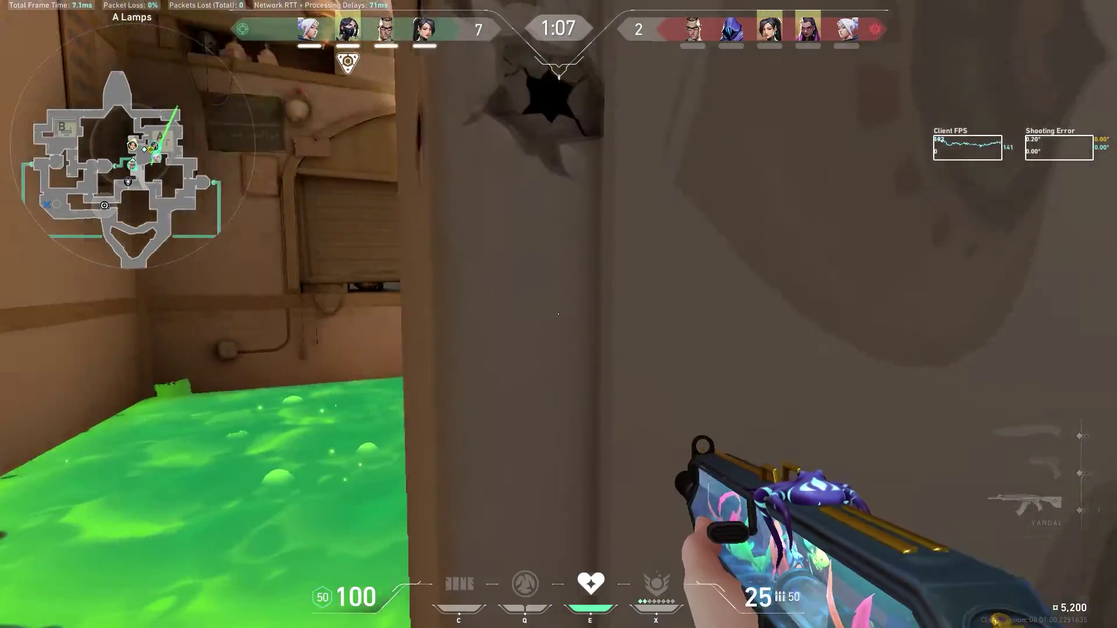
{"action": "key", "text": "d"}
{"action": "key", "text": "a"}
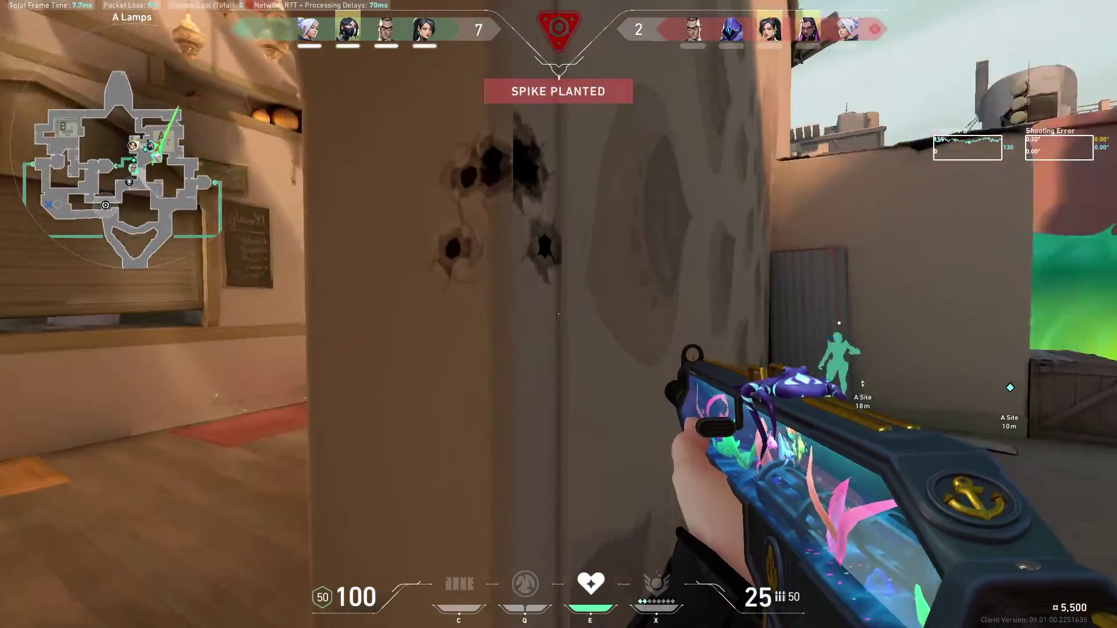
{"action": "key", "text": "a"}
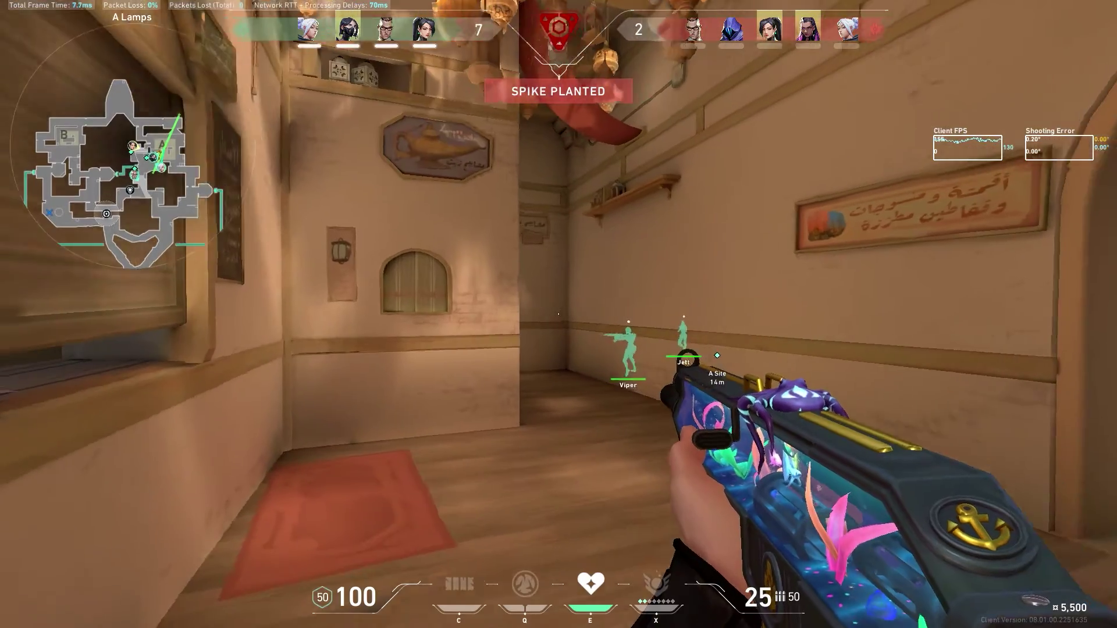
{"action": "key", "text": "a"}
{"action": "key", "text": "s"}
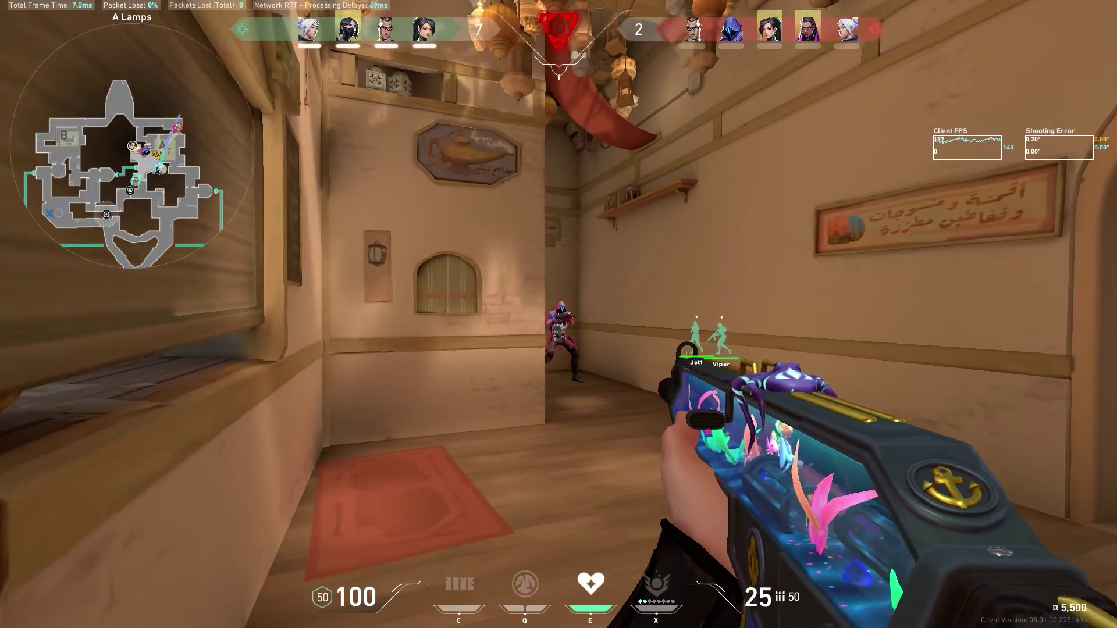
{"action": "left_click", "coordinate": [559, 314]}
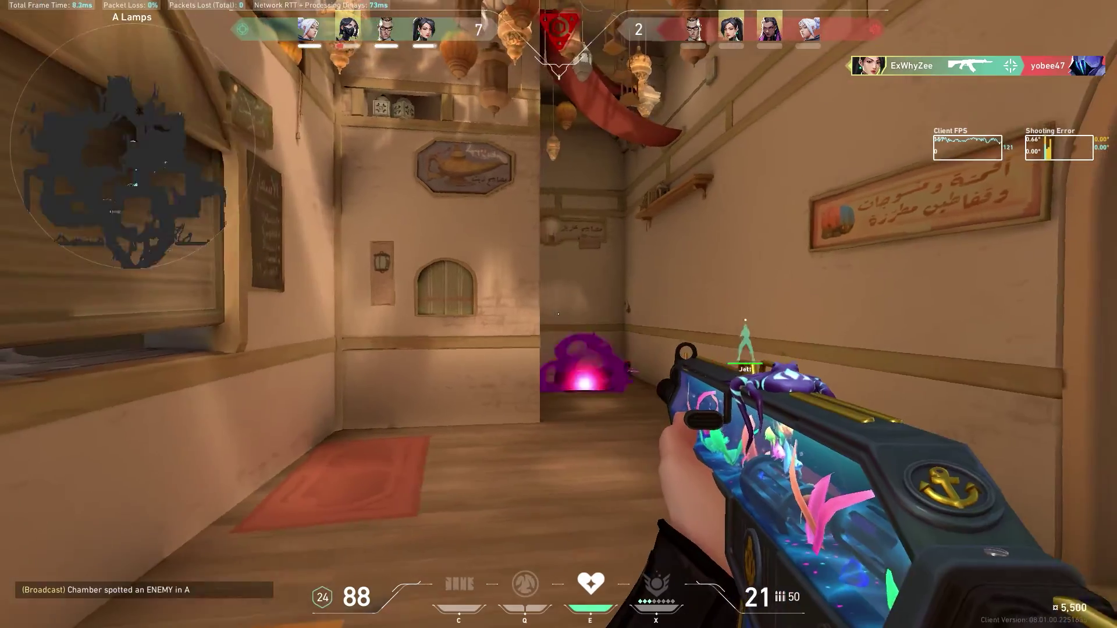
{"action": "left_click", "coordinate": [558, 314]}
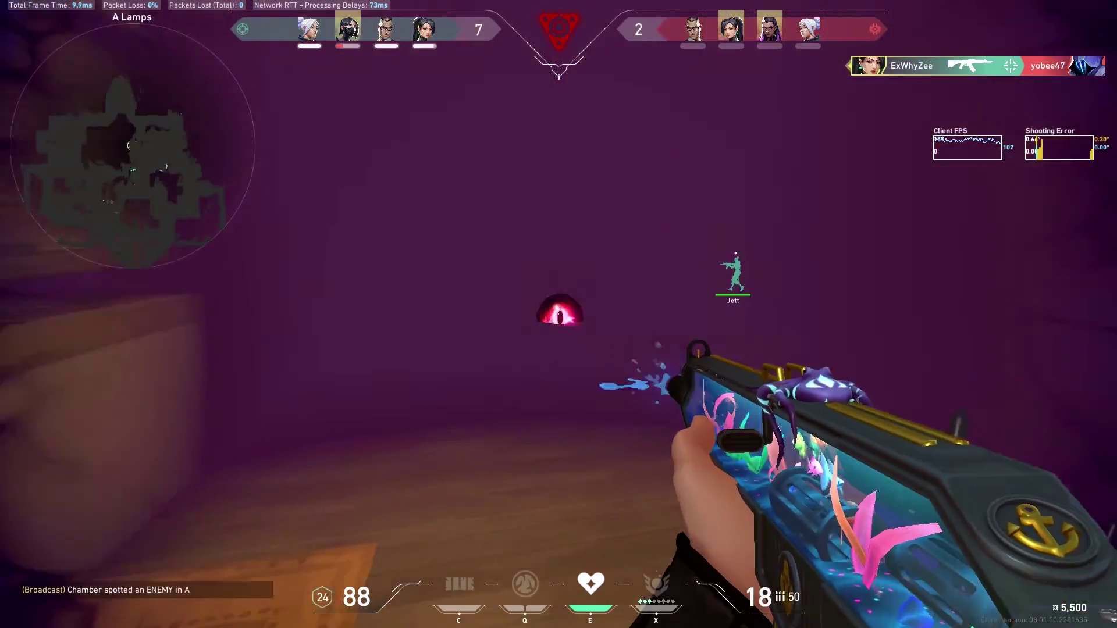
{"action": "left_click", "coordinate": [558, 314]}
{"action": "left_click", "coordinate": [558, 314]}
{"action": "key", "text": "w"}
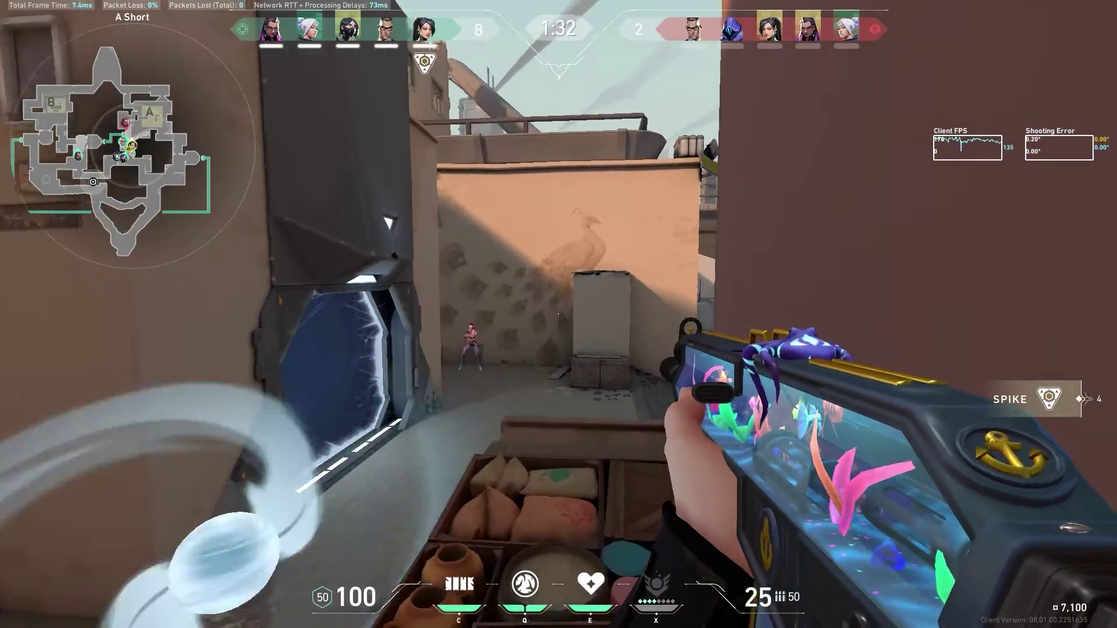
{"action": "left_click", "coordinate": [558, 314]}
{"action": "left_click", "coordinate": [558, 314]}
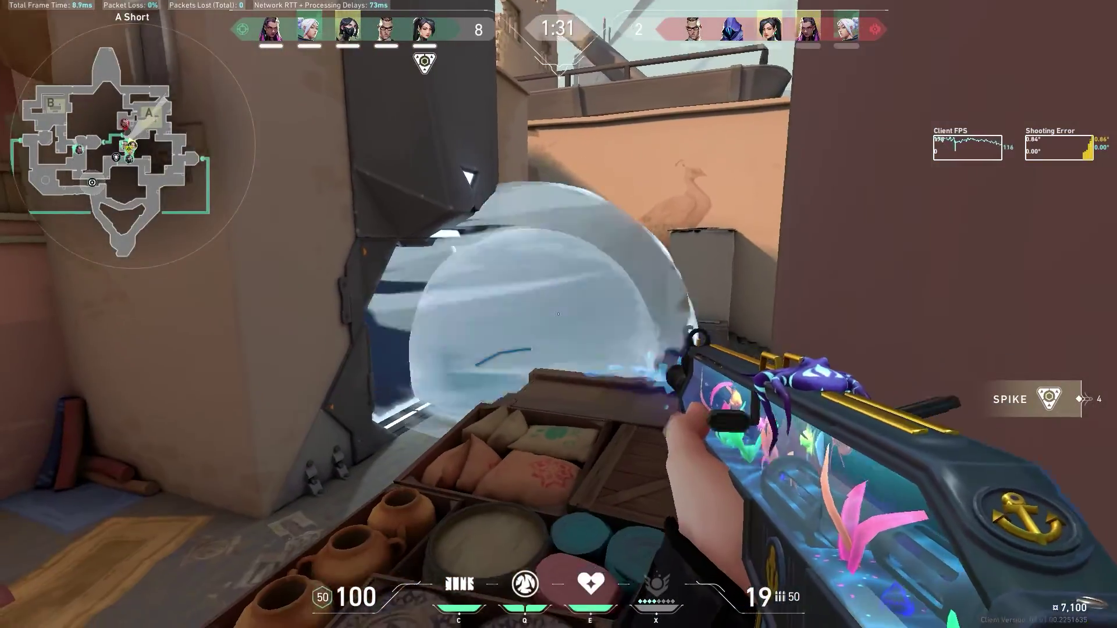
{"action": "left_click", "coordinate": [558, 315]}
{"action": "key", "text": "q"}
{"action": "left_click", "coordinate": [558, 315]}
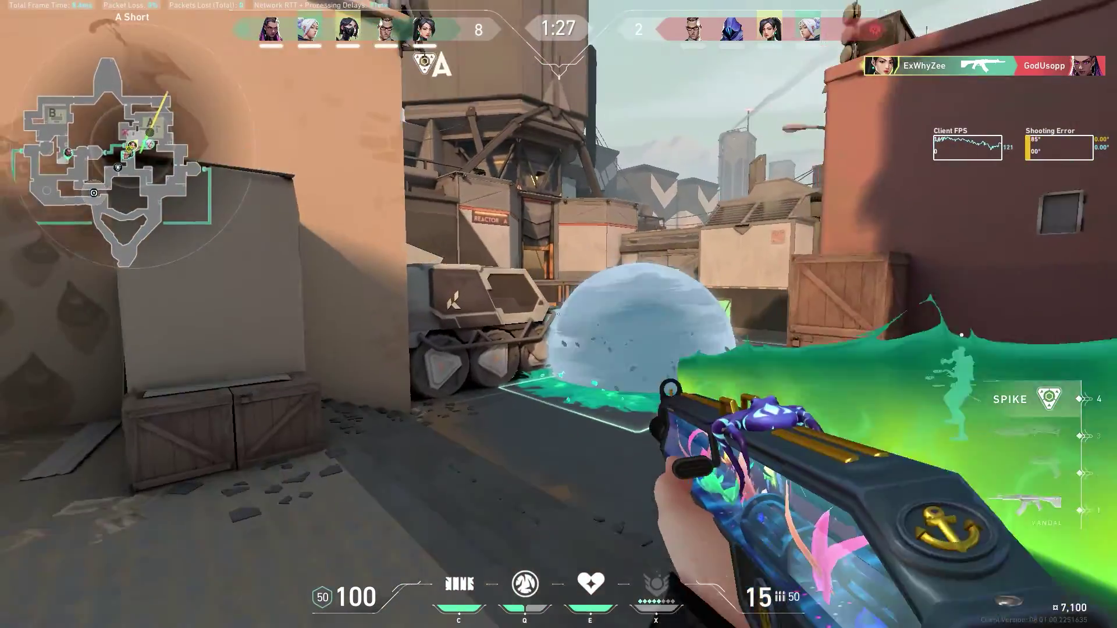
{"action": "key", "text": "c"}
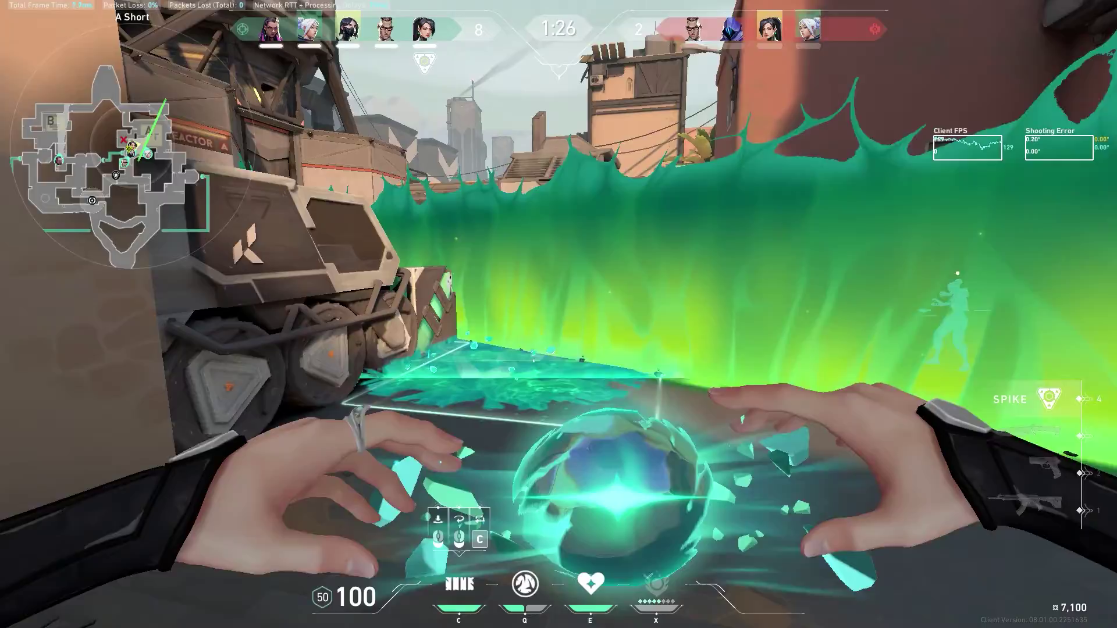
{"action": "left_click", "coordinate": [558, 314]}
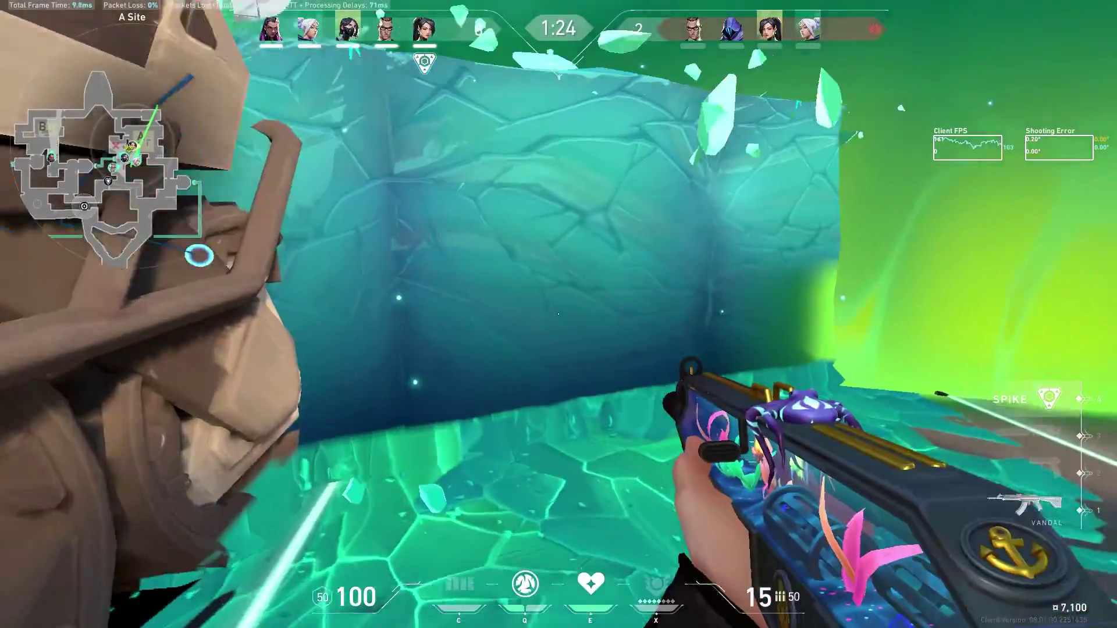
{"action": "key", "text": "4"}
{"action": "left_click", "coordinate": [558, 314]}
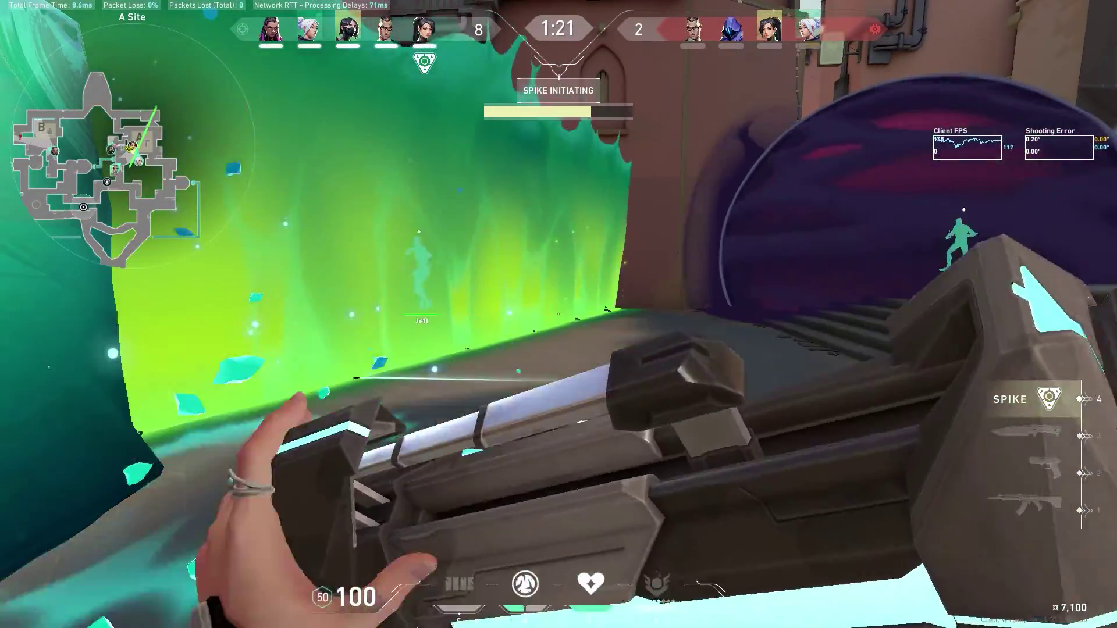
{"action": "key", "text": "q"}
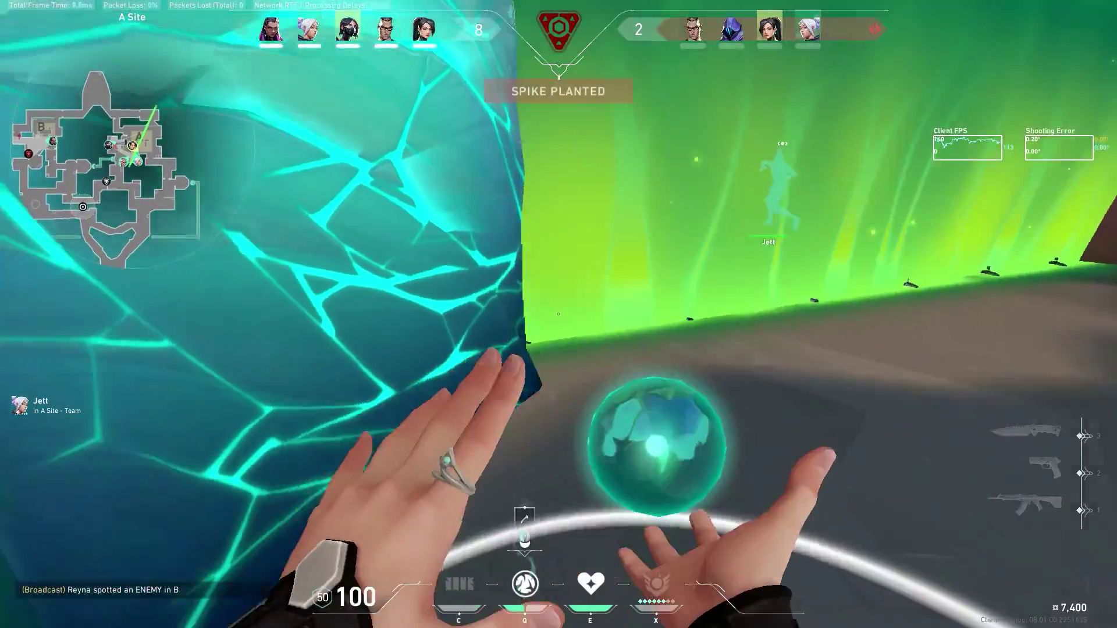
{"action": "left_click", "coordinate": [559, 314]}
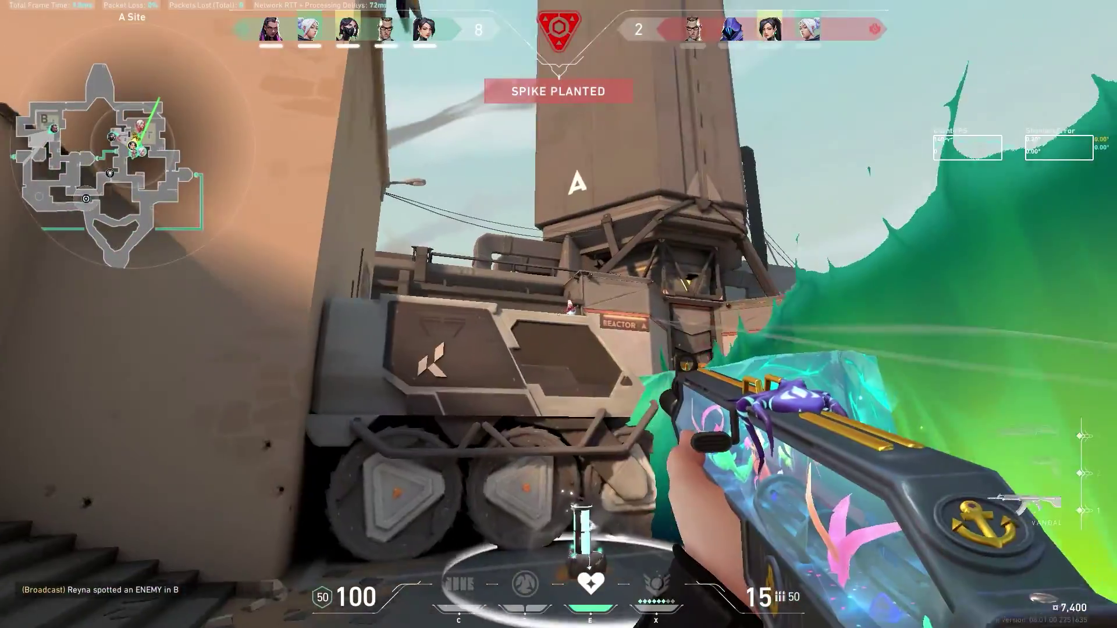
{"action": "left_click", "coordinate": [558, 314]}
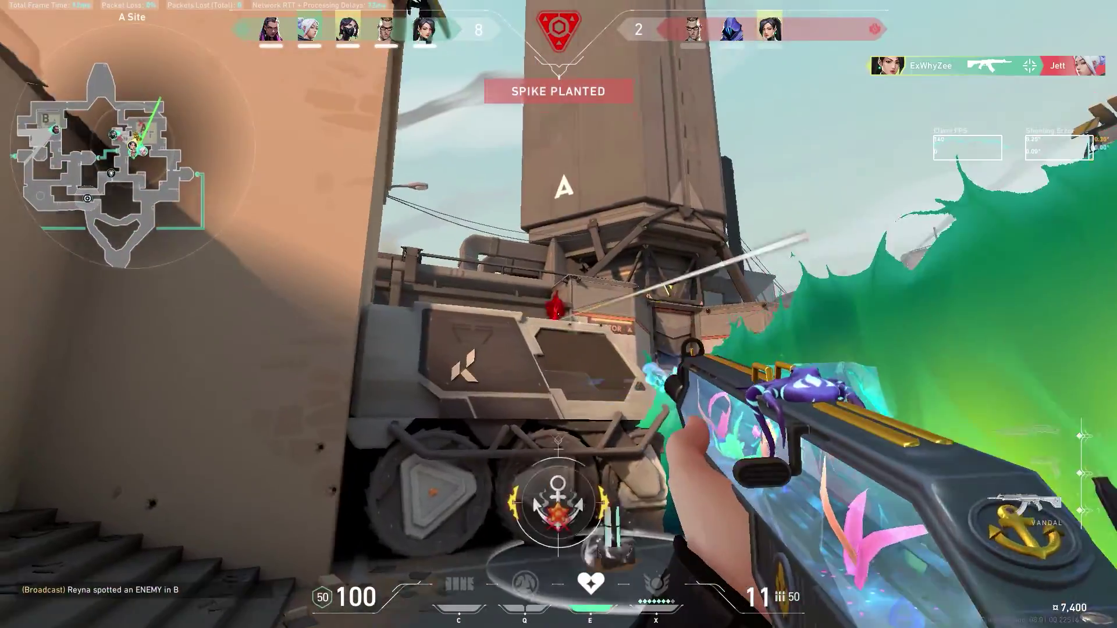
{"action": "key", "text": "3"}
{"action": "key", "text": "1"}
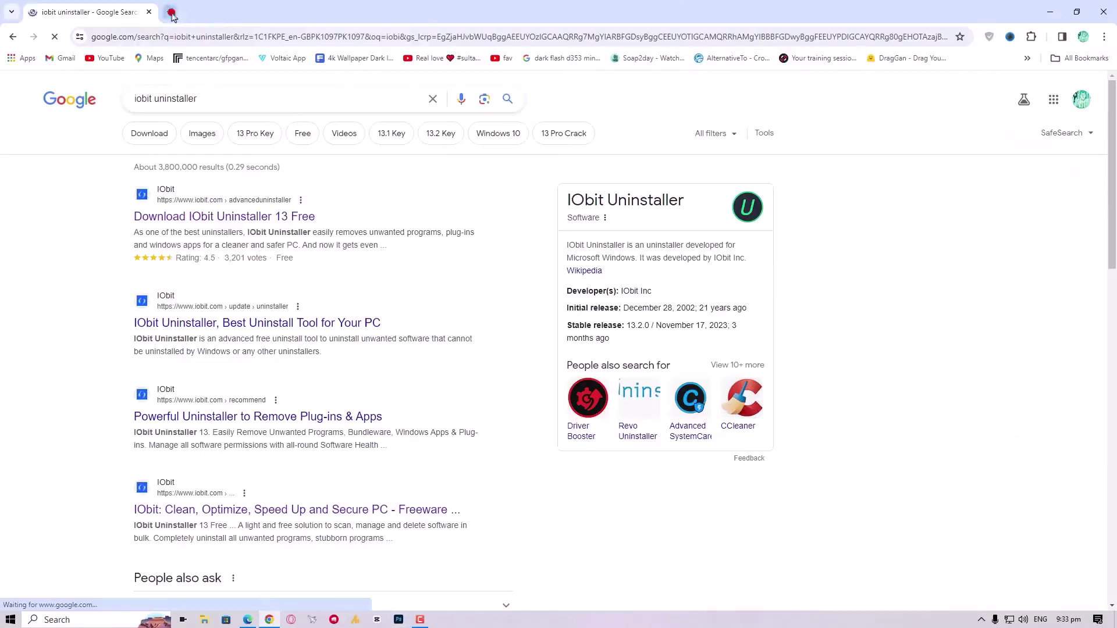
Search Google for "doyoudata erase" in a new tab and open the DoYourData Super Eraser result.
{"action": "left_click", "coordinate": [170, 12]}
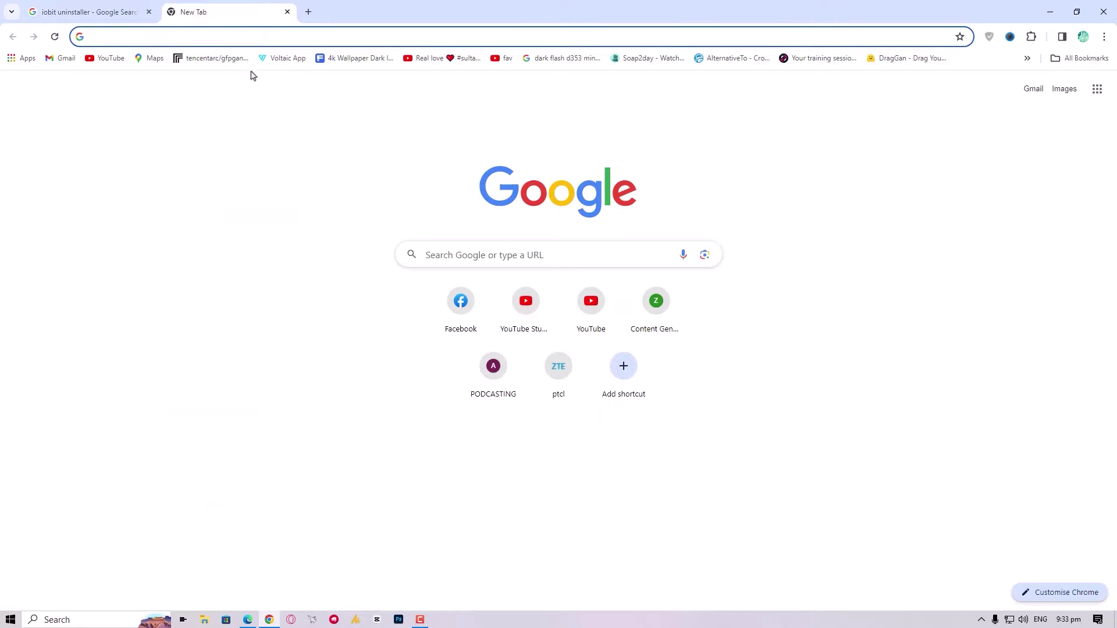
{"action": "left_click", "coordinate": [262, 38]}
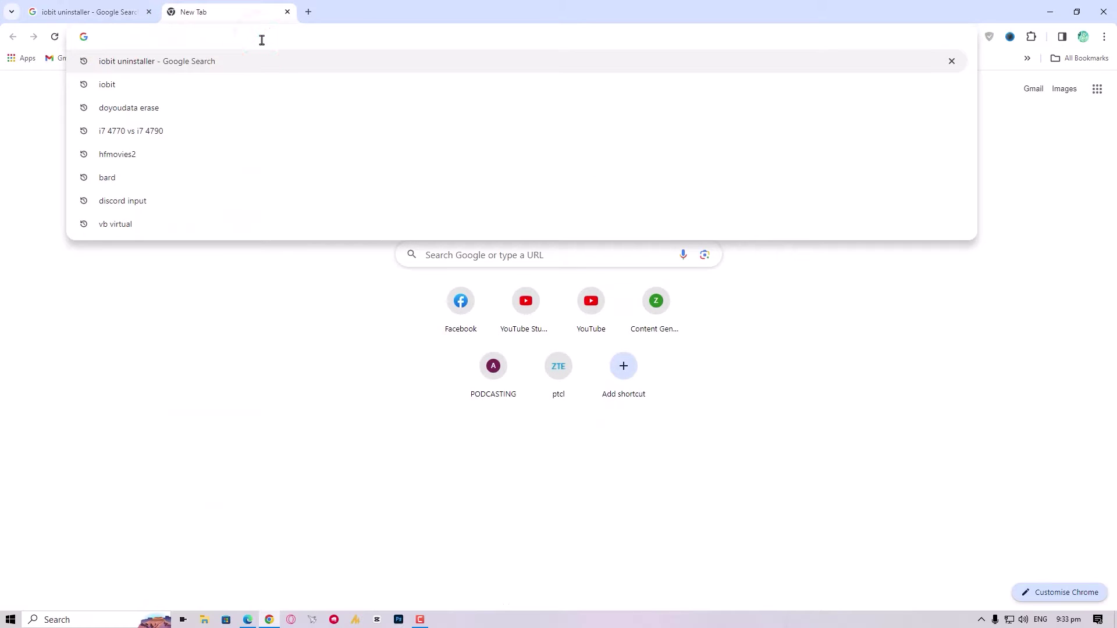
{"action": "key", "text": "Down"}
{"action": "key", "text": "Down"}
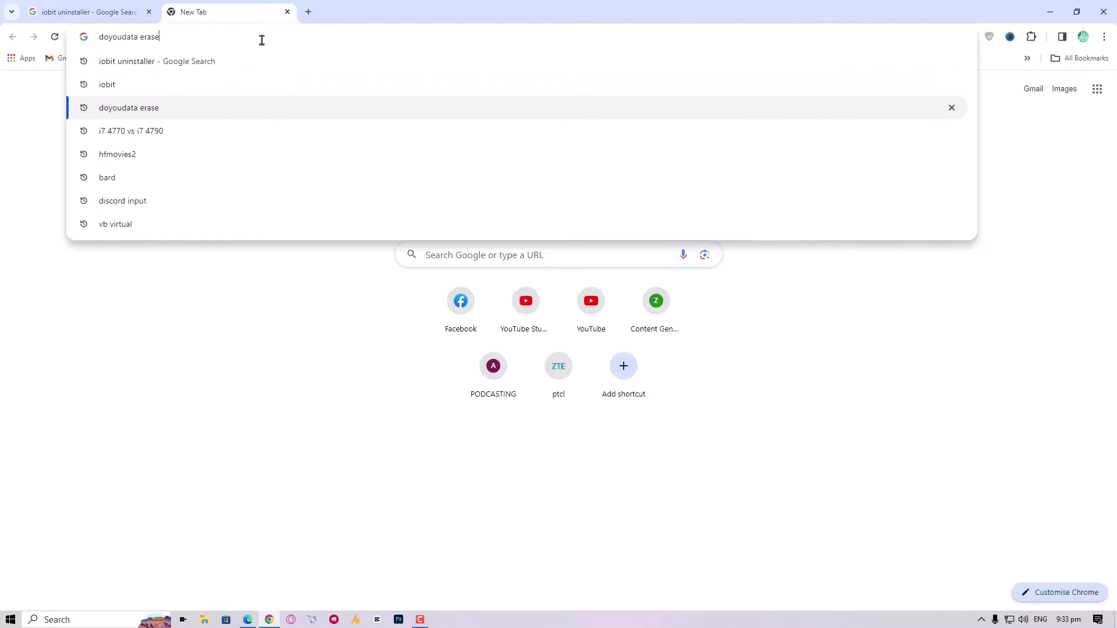
{"action": "key", "text": "Return"}
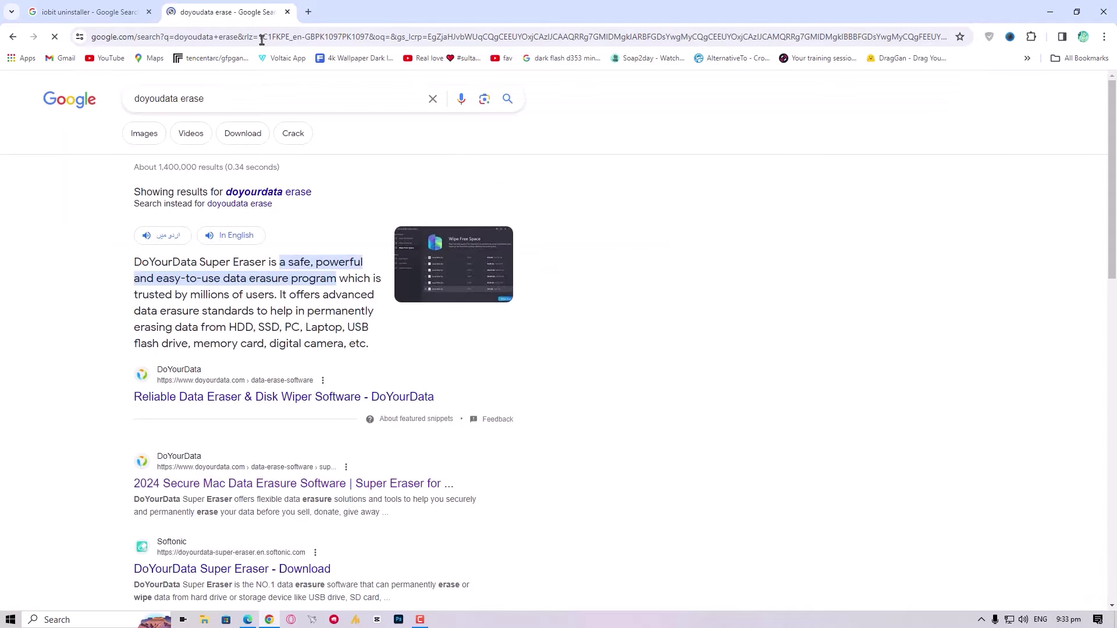
{"action": "left_click", "coordinate": [247, 481]}
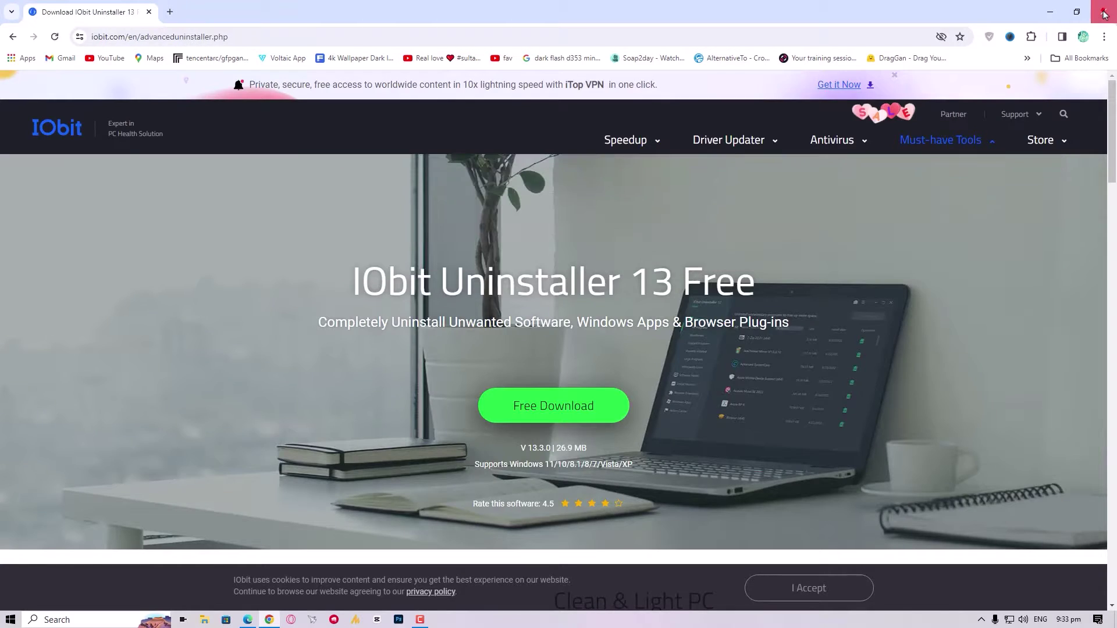
Close the browser, launch DoYourData Super Eraser 6.8 and open its Uninstaller.
{"action": "left_click", "coordinate": [1104, 12]}
{"action": "key", "text": "super"}
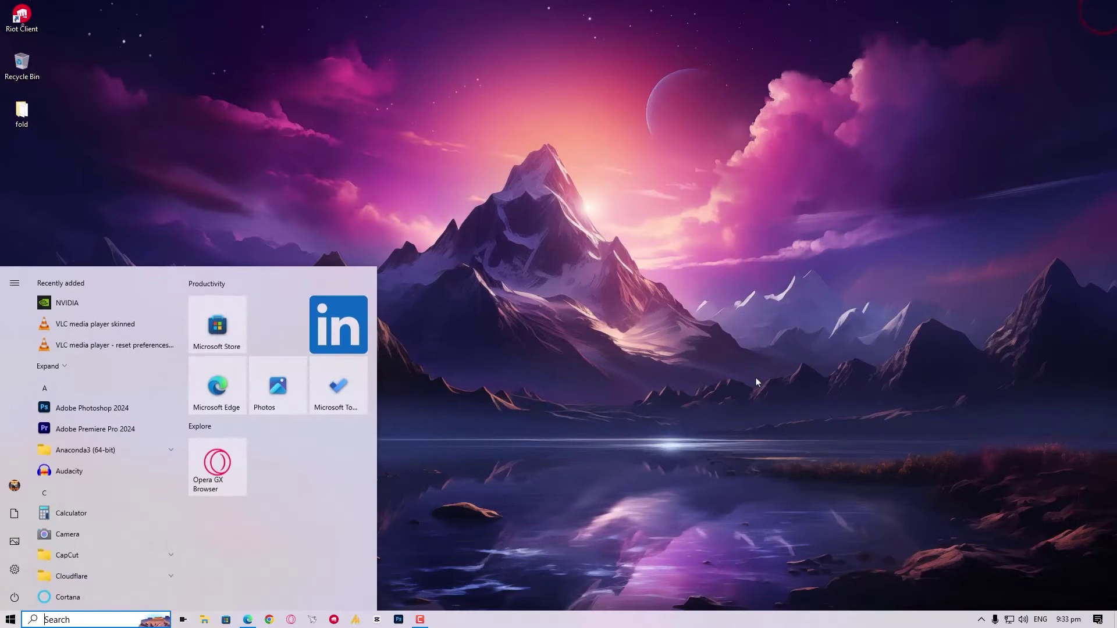
{"action": "type", "text": "doy"}
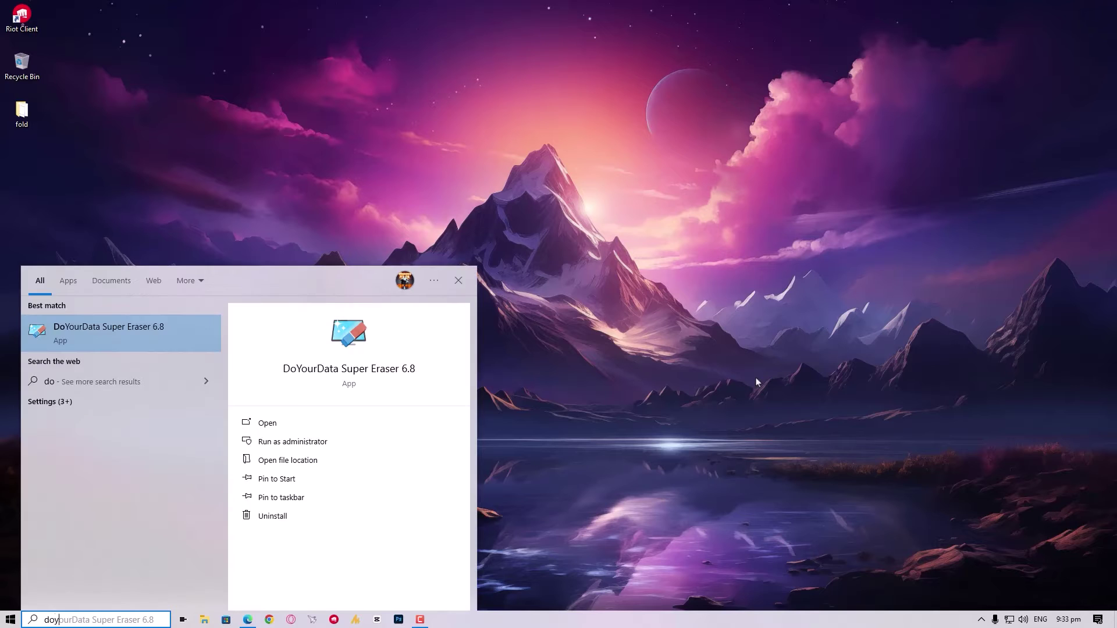
{"action": "key", "text": "Return"}
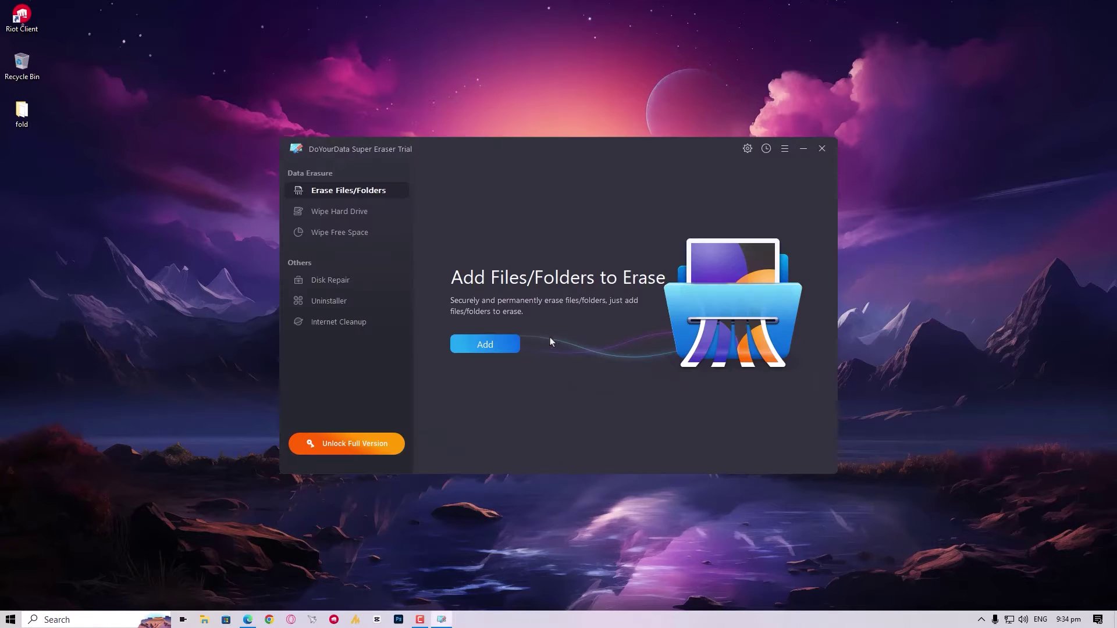
{"action": "left_click", "coordinate": [344, 302]}
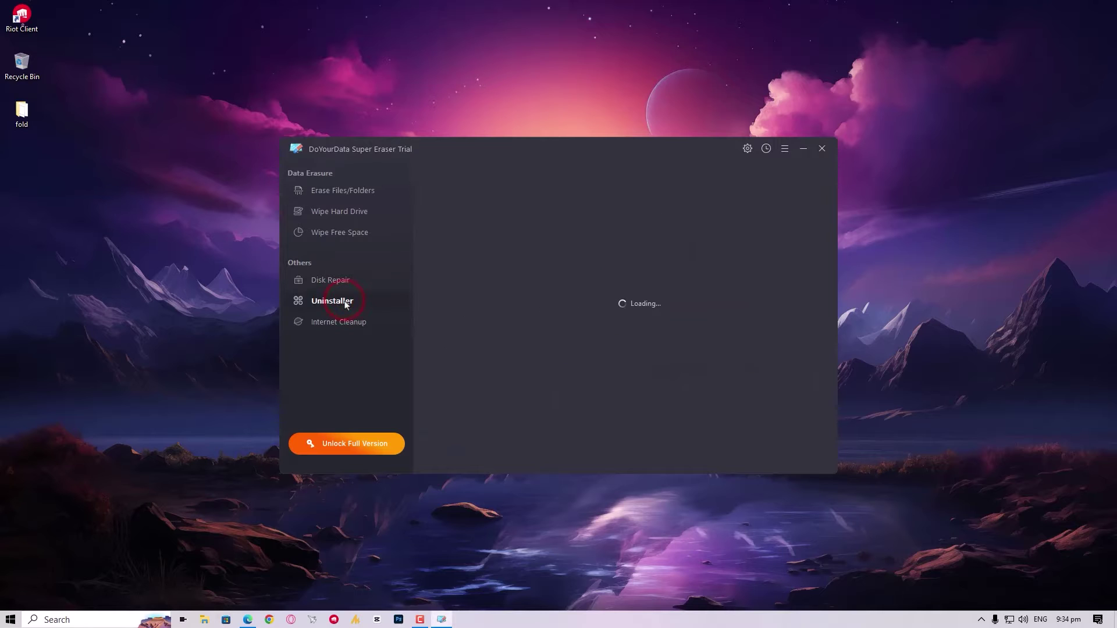
Select Riot Vanguard in the list of installed programs.
{"action": "scroll", "coordinate": [465, 340], "scroll_direction": "down", "scroll_amount": 6}
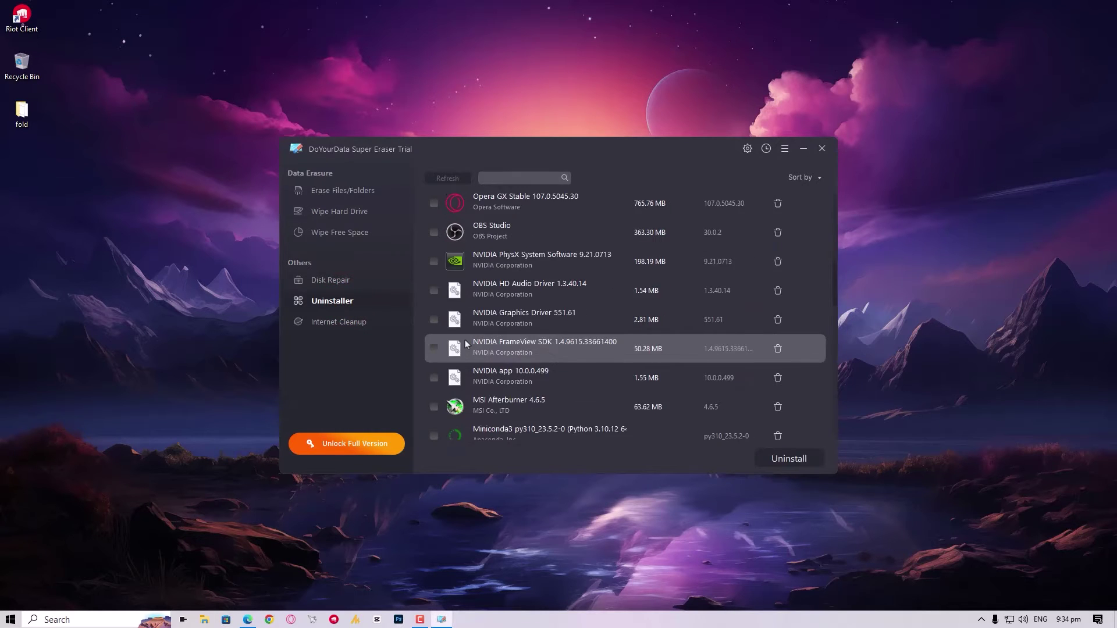
{"action": "scroll", "coordinate": [466, 339], "scroll_direction": "up", "scroll_amount": 3}
{"action": "scroll", "coordinate": [466, 343], "scroll_direction": "up", "scroll_amount": 3}
{"action": "left_click", "coordinate": [433, 290]}
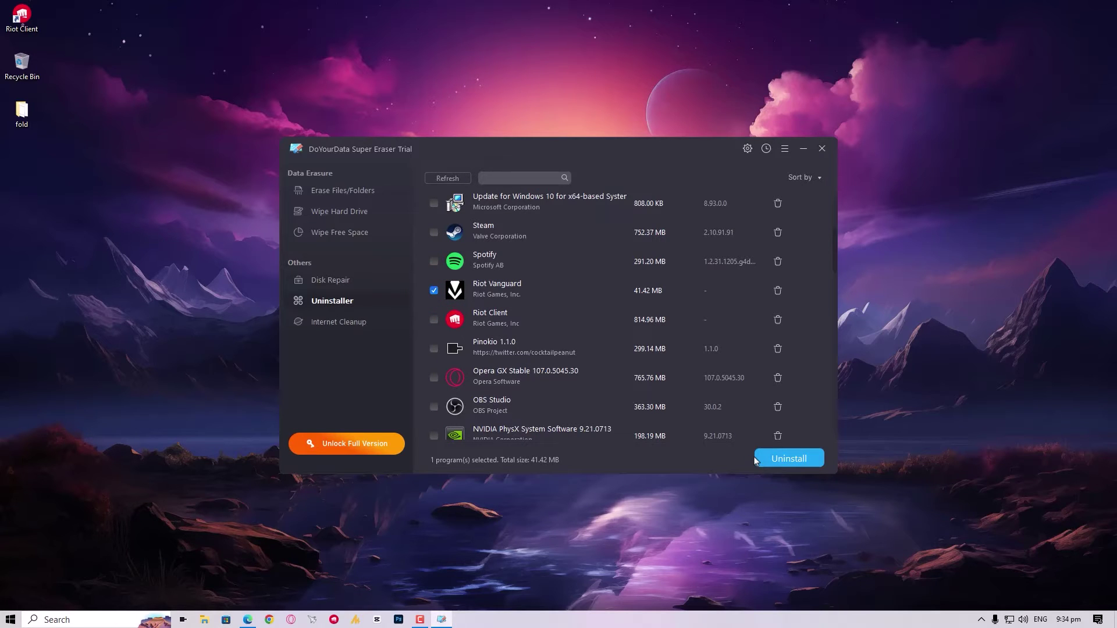
Look through the installed apps under Apps & features in Windows Settings, and close Settings.
{"action": "left_click", "coordinate": [10, 619]}
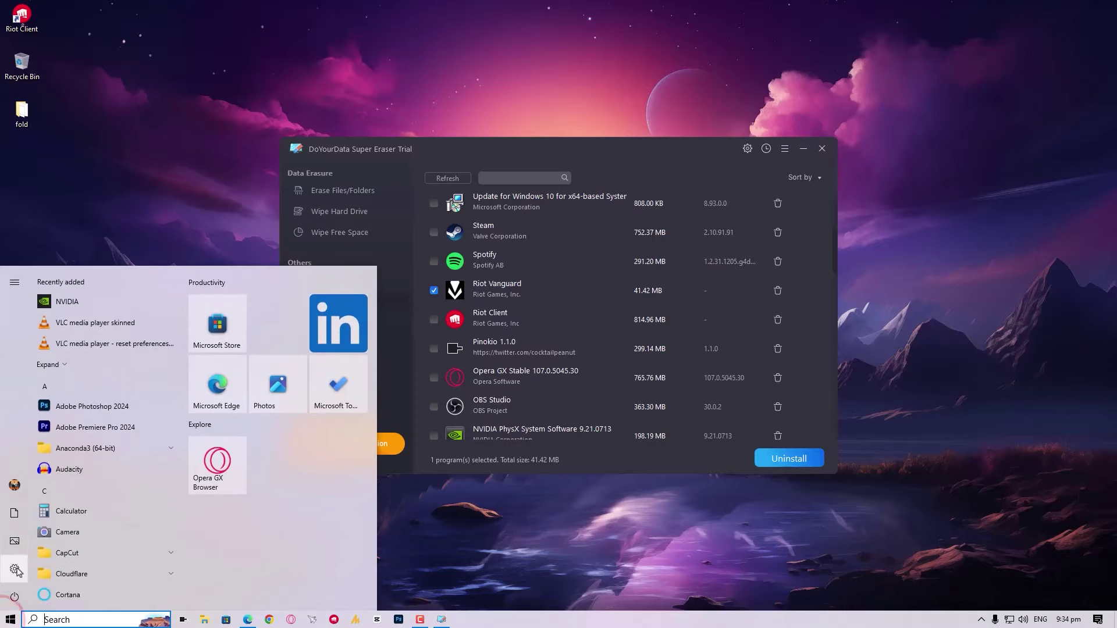
{"action": "left_click", "coordinate": [18, 567]}
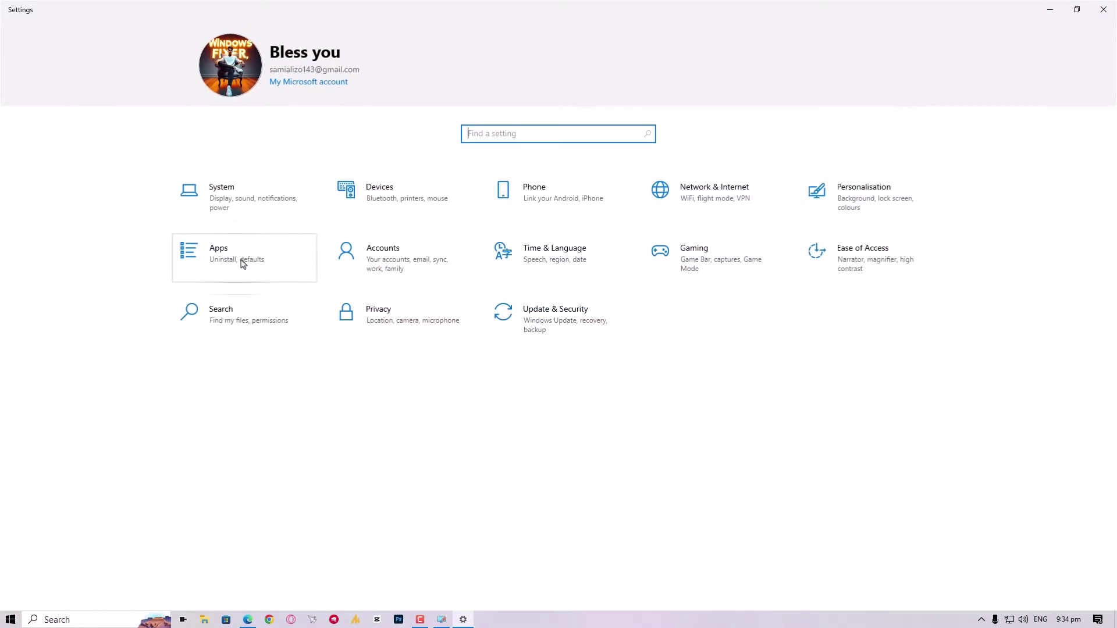
{"action": "left_click", "coordinate": [241, 259]}
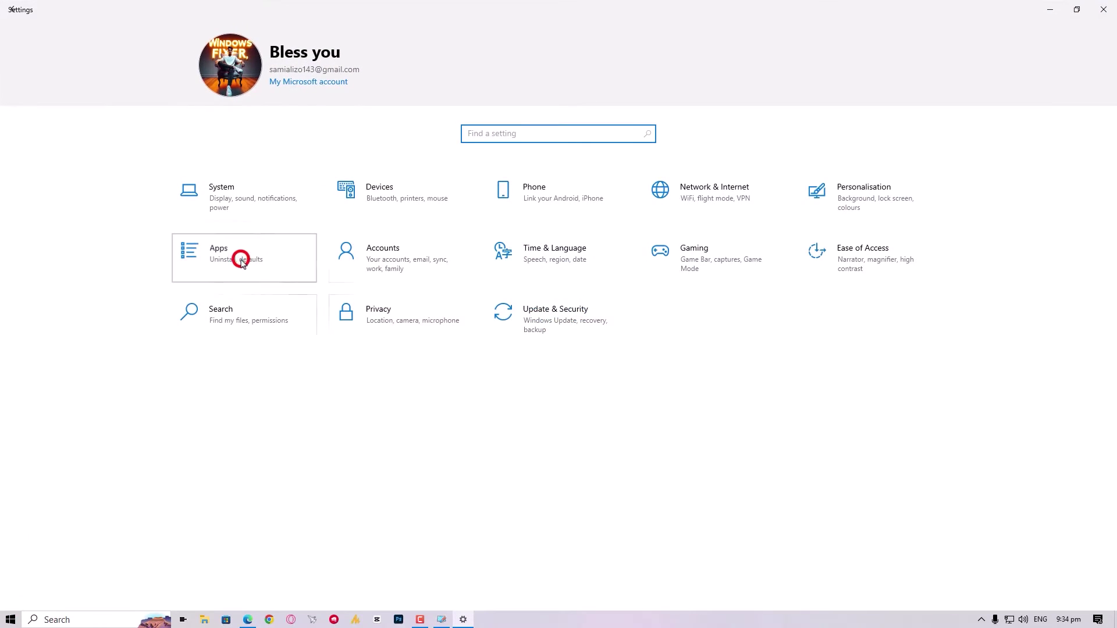
{"action": "scroll", "coordinate": [419, 435], "scroll_direction": "down", "scroll_amount": 6}
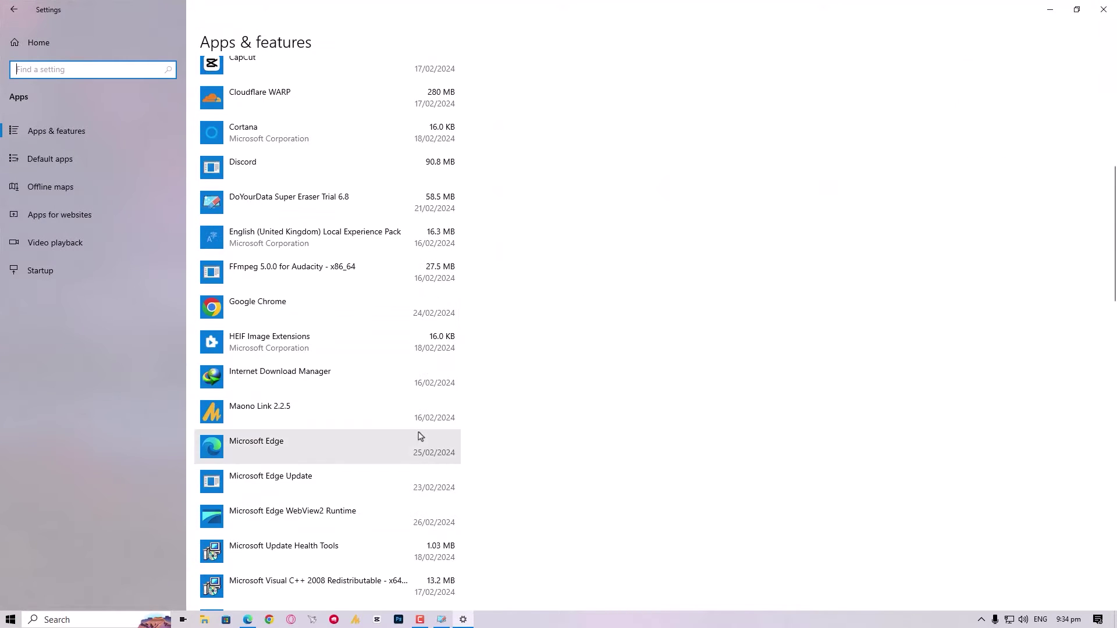
{"action": "left_click", "coordinate": [1103, 10]}
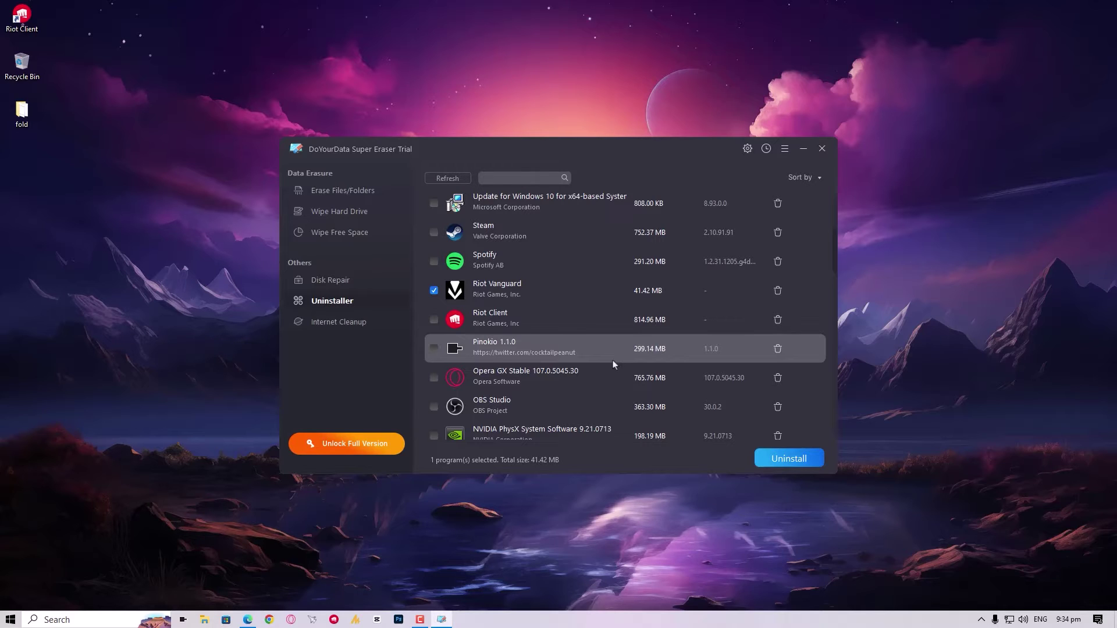
Deselect Riot Vanguard and uninstall Microsoft Visual Studio Installer with its associated Visual Studio installations instead.
{"action": "left_click", "coordinate": [434, 290]}
{"action": "scroll", "coordinate": [433, 293], "scroll_direction": "down", "scroll_amount": 3}
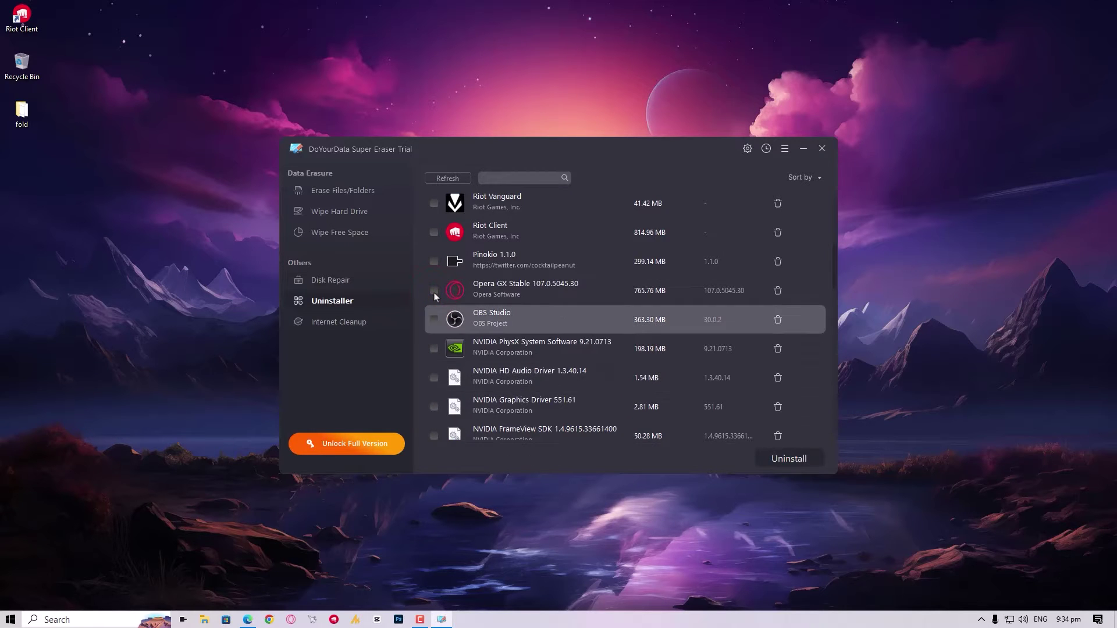
{"action": "scroll", "coordinate": [434, 292], "scroll_direction": "down", "scroll_amount": 3}
{"action": "left_click", "coordinate": [433, 291]}
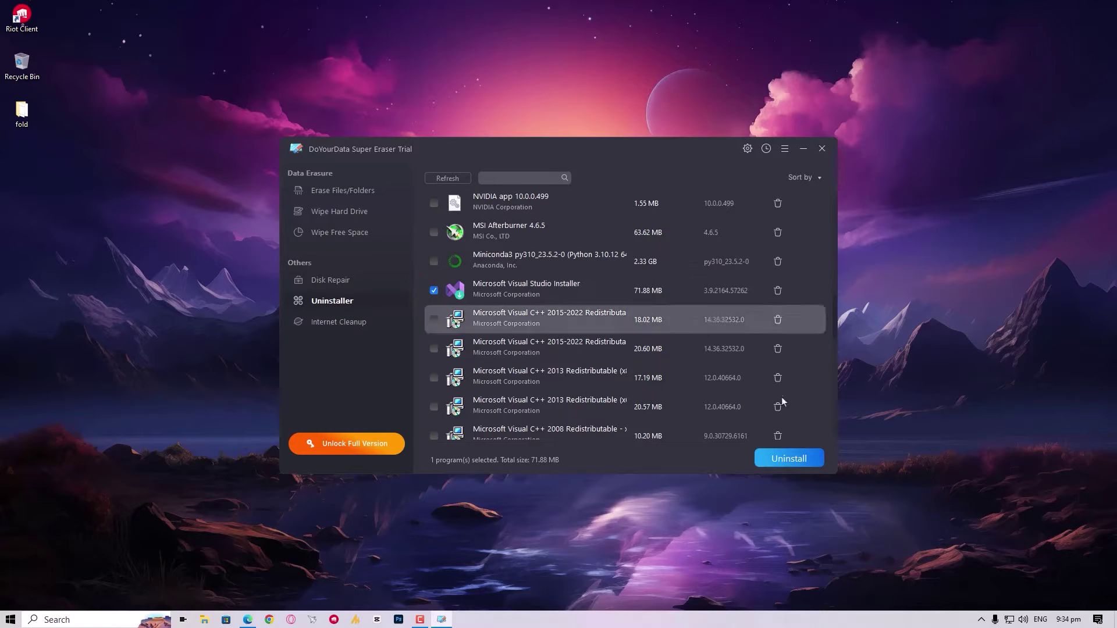
{"action": "left_click", "coordinate": [785, 459]}
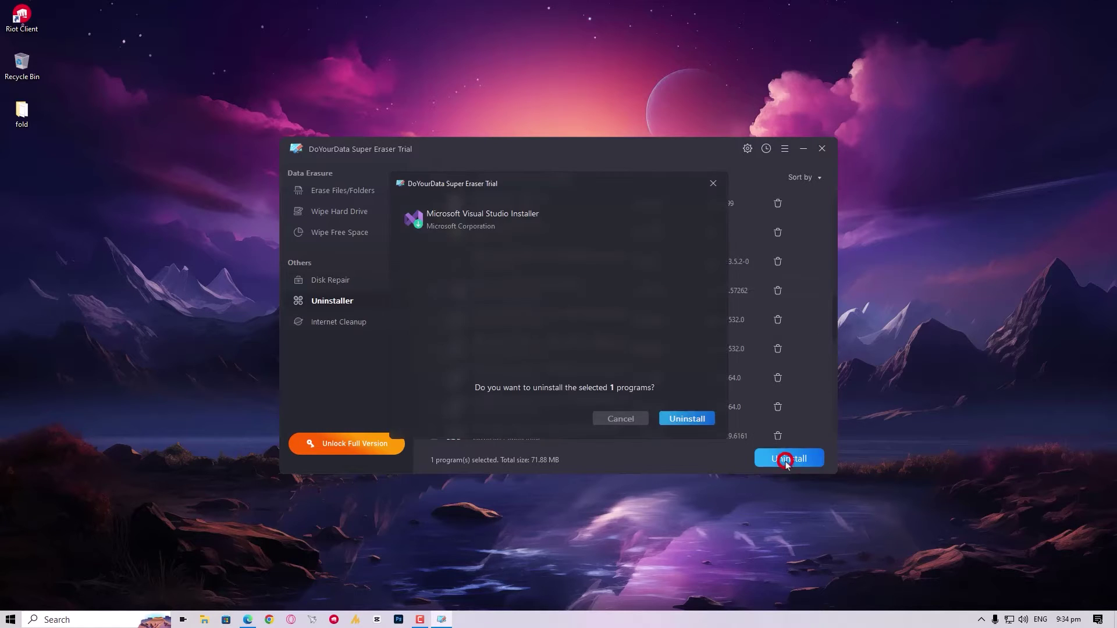
{"action": "left_click", "coordinate": [697, 421]}
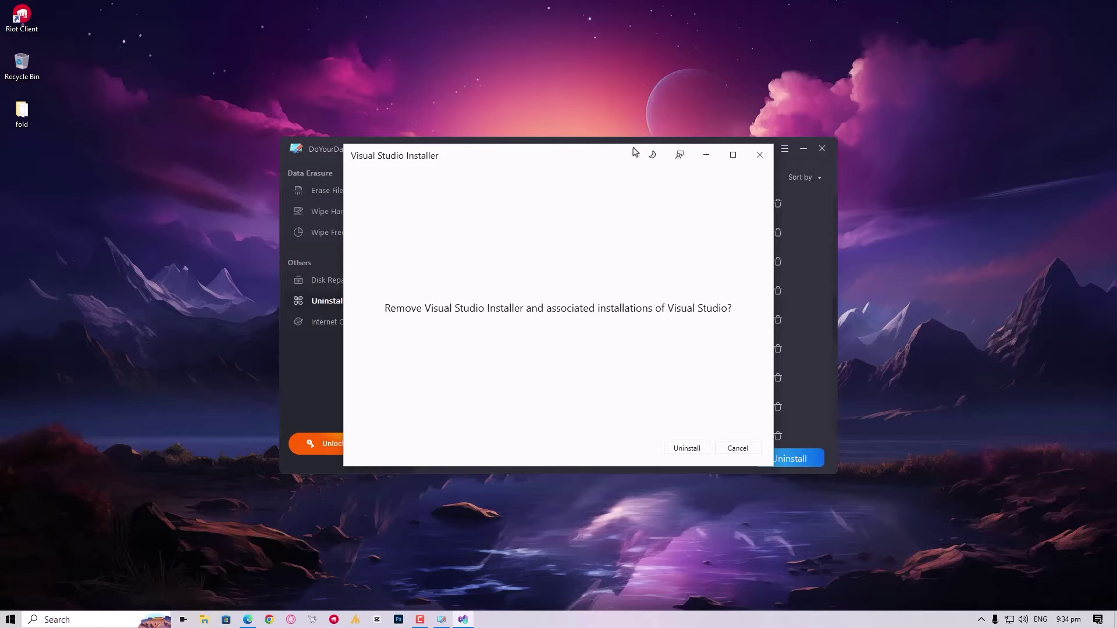
{"action": "left_click", "coordinate": [686, 448]}
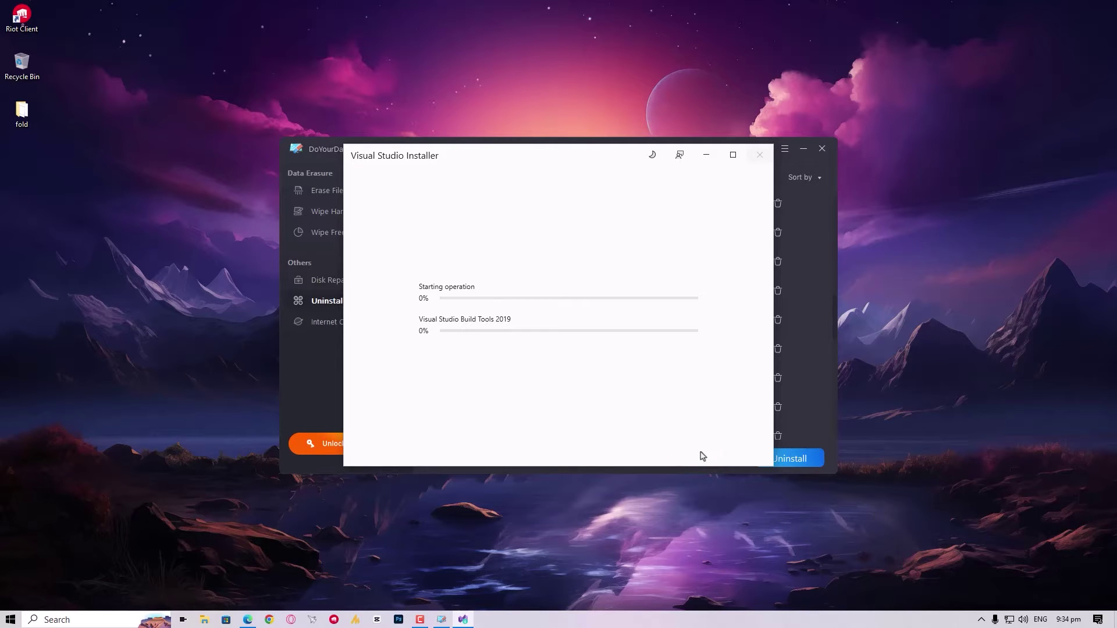
{"action": "left_click_drag", "start_coordinate": [551, 167], "coordinate": [807, 296]}
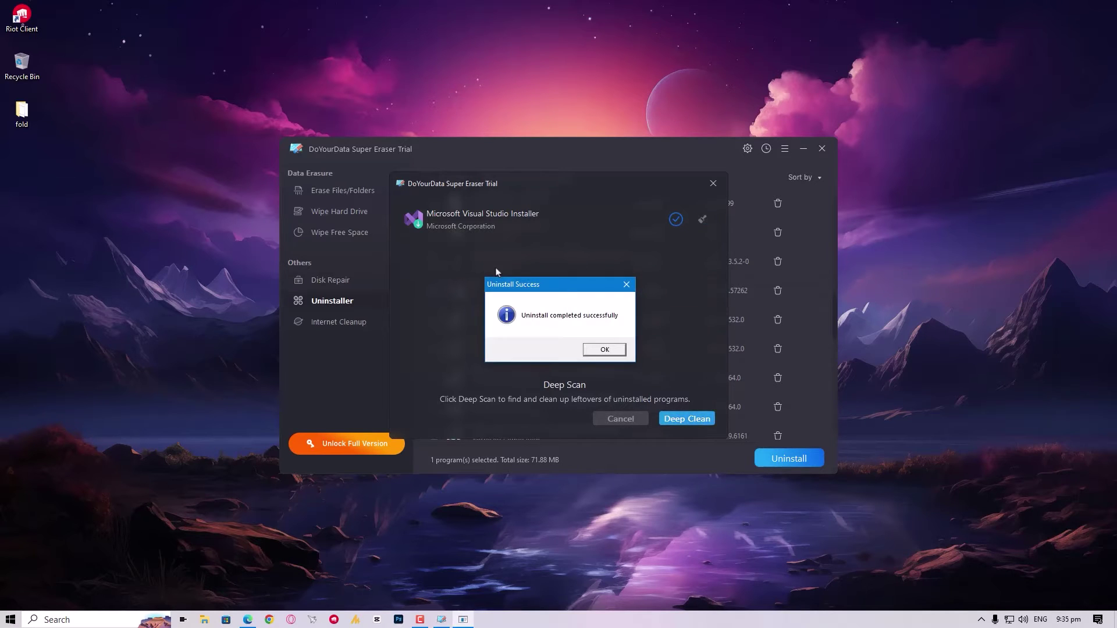
{"action": "left_click", "coordinate": [615, 350]}
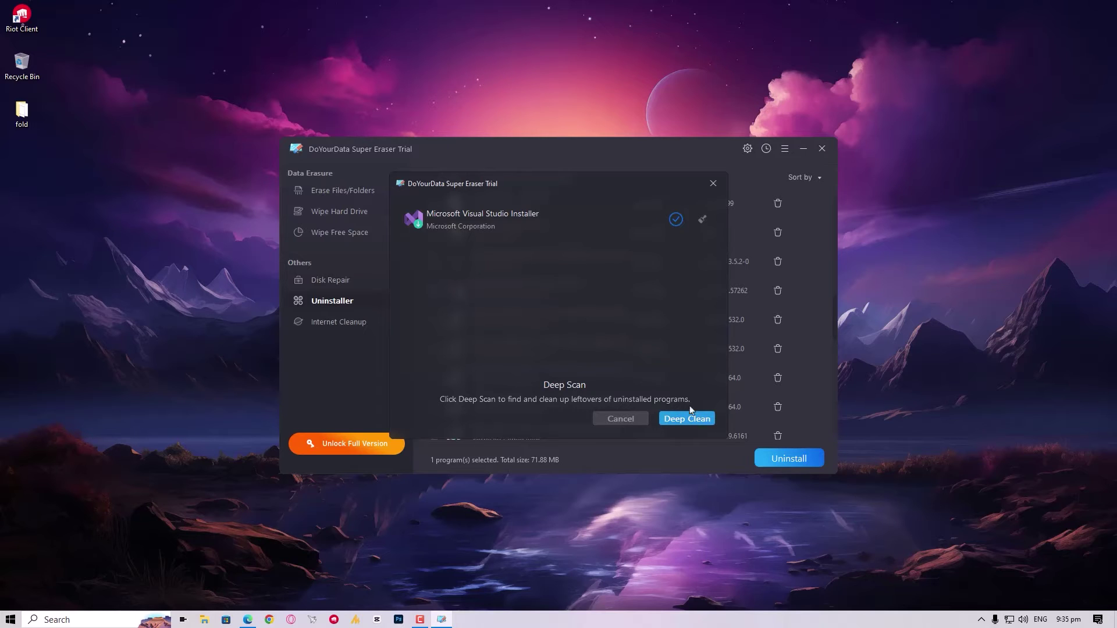
Run a Deep Clean for Microsoft Visual Studio Installer, delete all selected leftover files and folders, and close the eraser.
{"action": "left_click", "coordinate": [693, 423]}
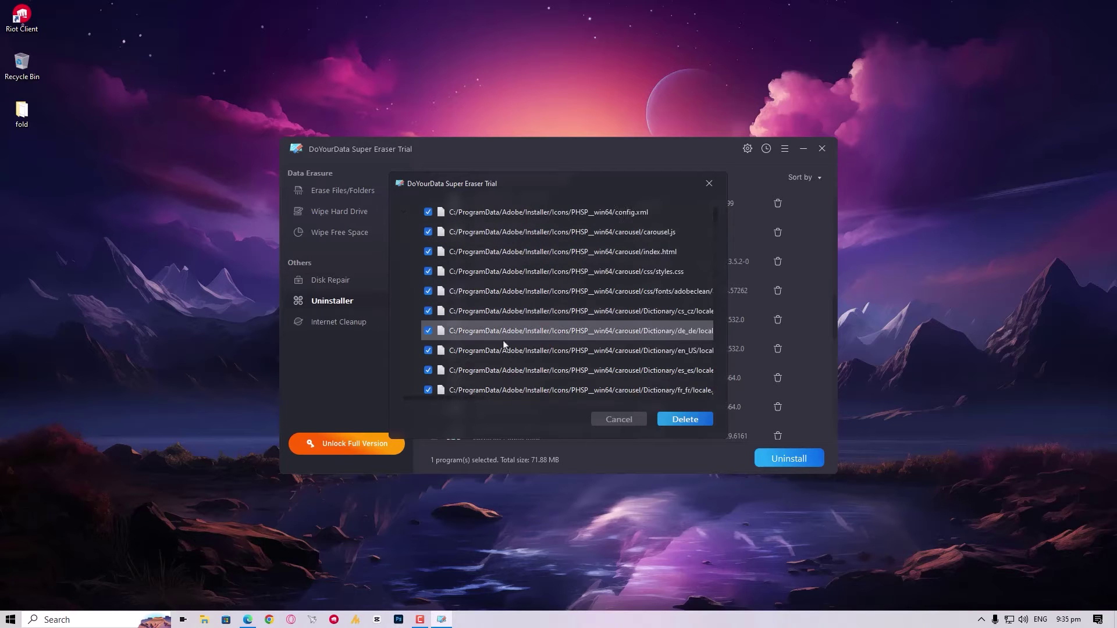
{"action": "scroll", "coordinate": [502, 341], "scroll_direction": "down", "scroll_amount": 10}
{"action": "scroll", "coordinate": [512, 349], "scroll_direction": "down", "scroll_amount": 10}
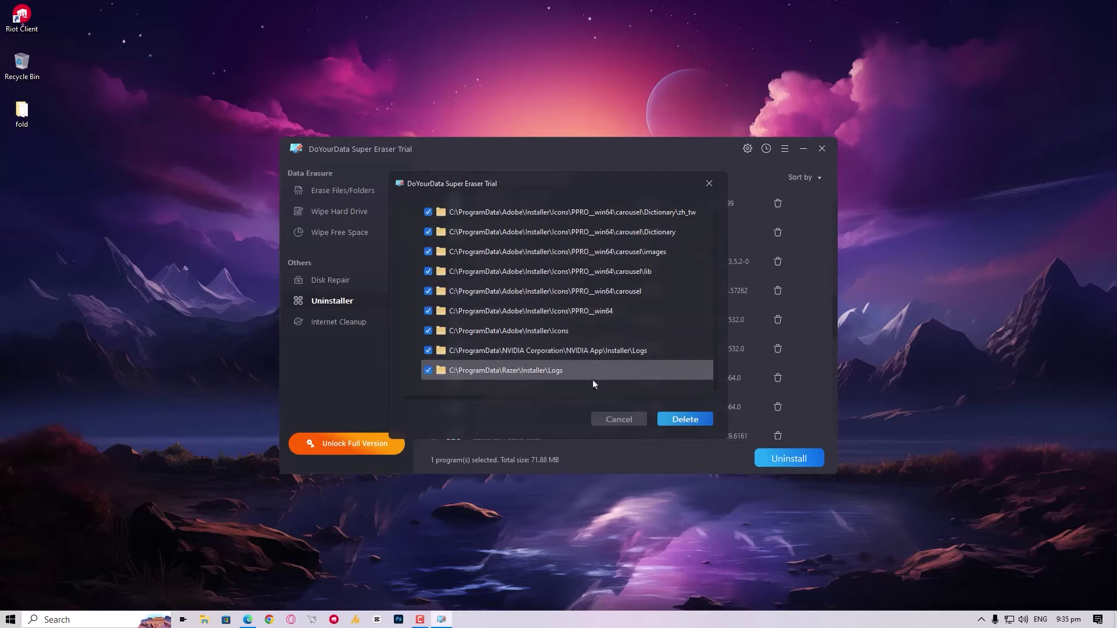
{"action": "left_click", "coordinate": [685, 419]}
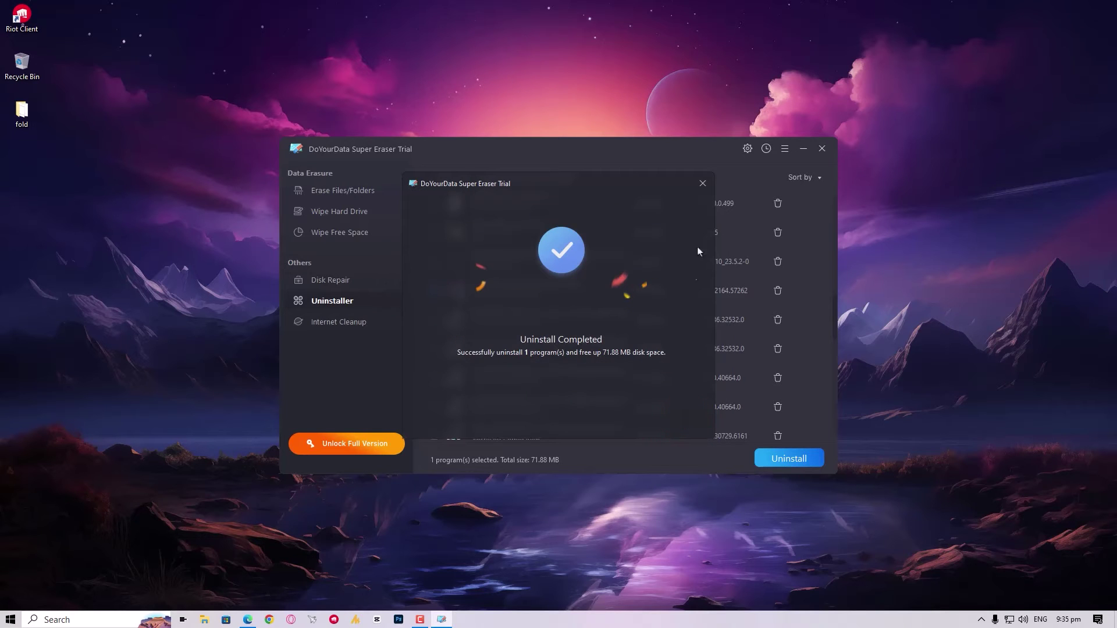
{"action": "left_click", "coordinate": [703, 183]}
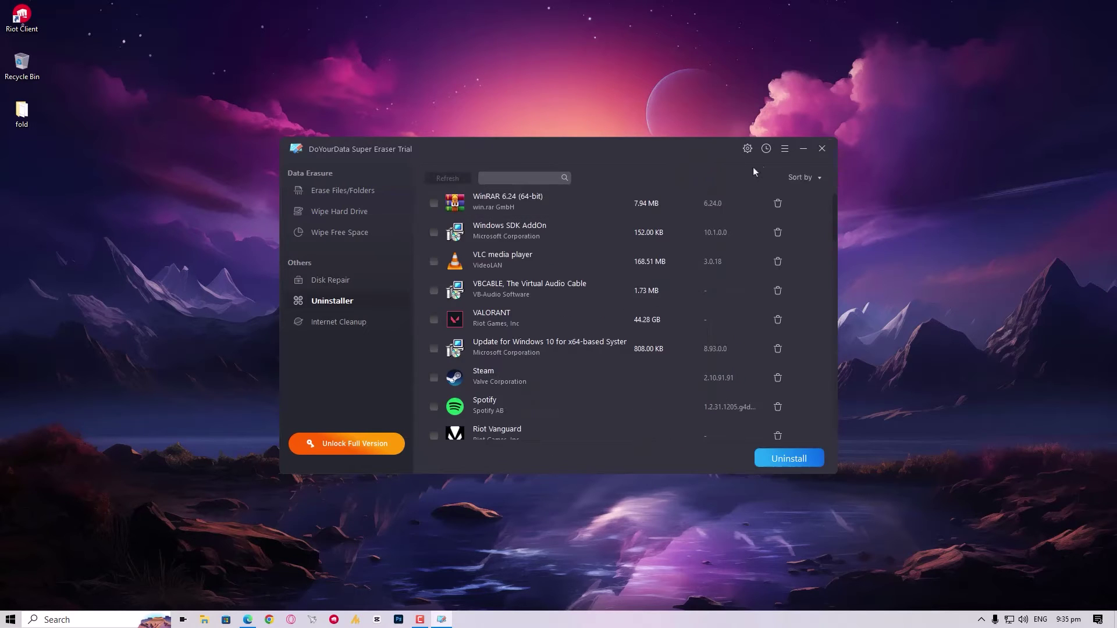
{"action": "left_click", "coordinate": [822, 149]}
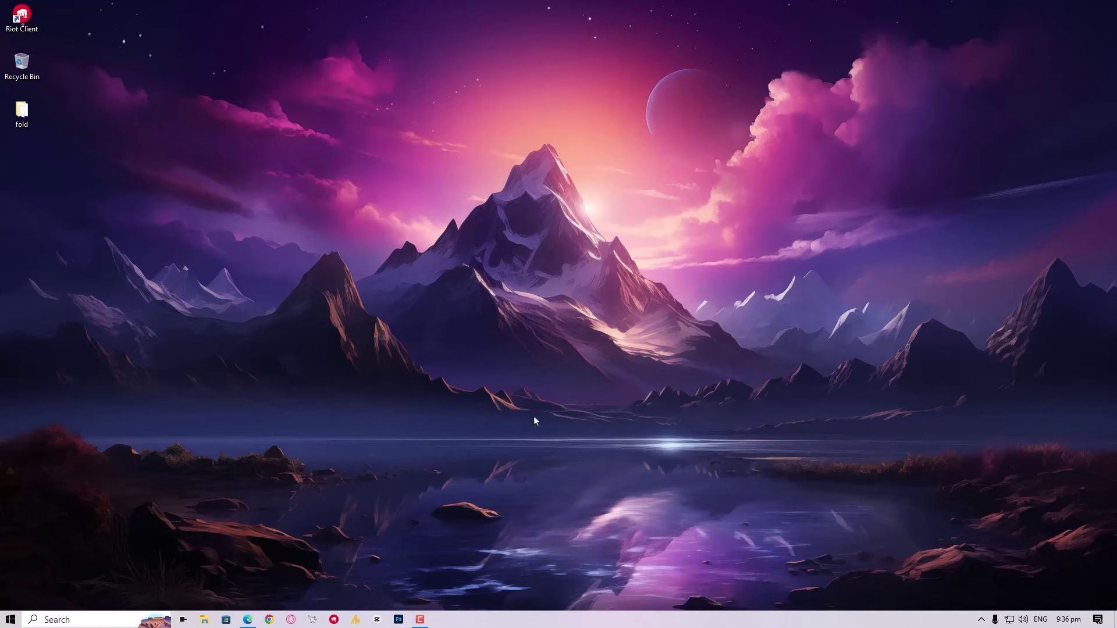
Open the Recovery page of Update & Security in Windows Settings.
{"action": "left_click", "coordinate": [7, 621]}
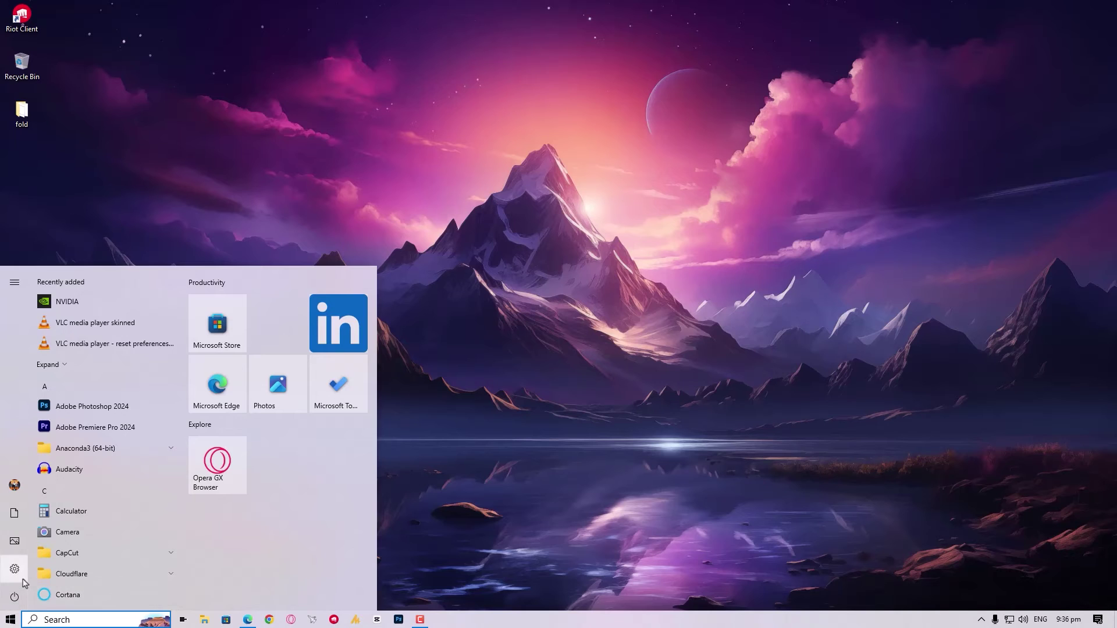
{"action": "mouse_move", "coordinate": [24, 583]}
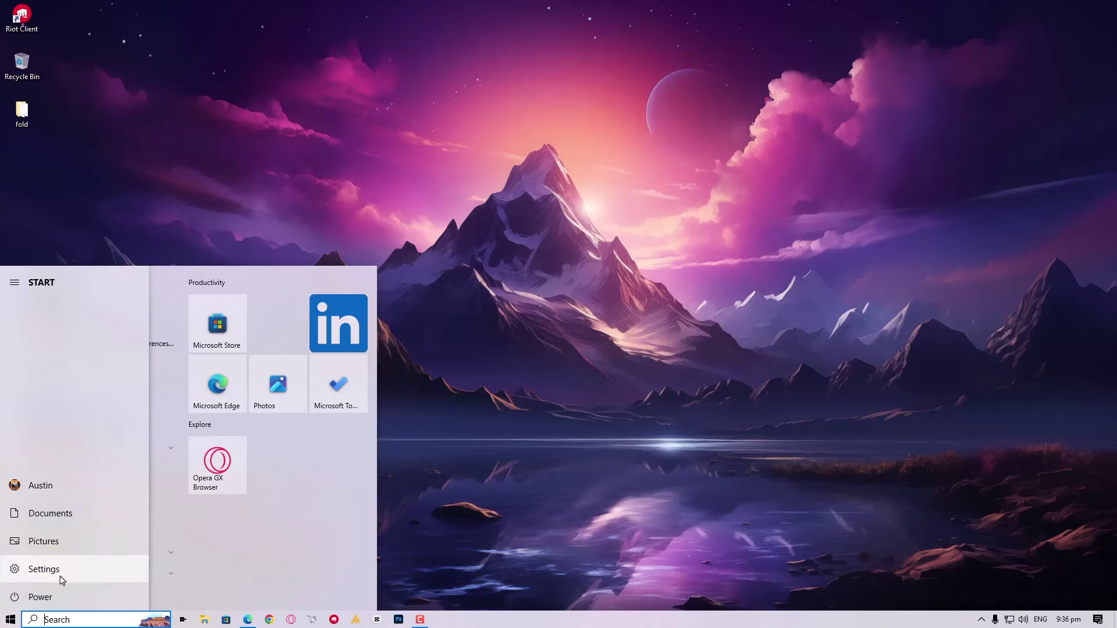
{"action": "left_click", "coordinate": [15, 569]}
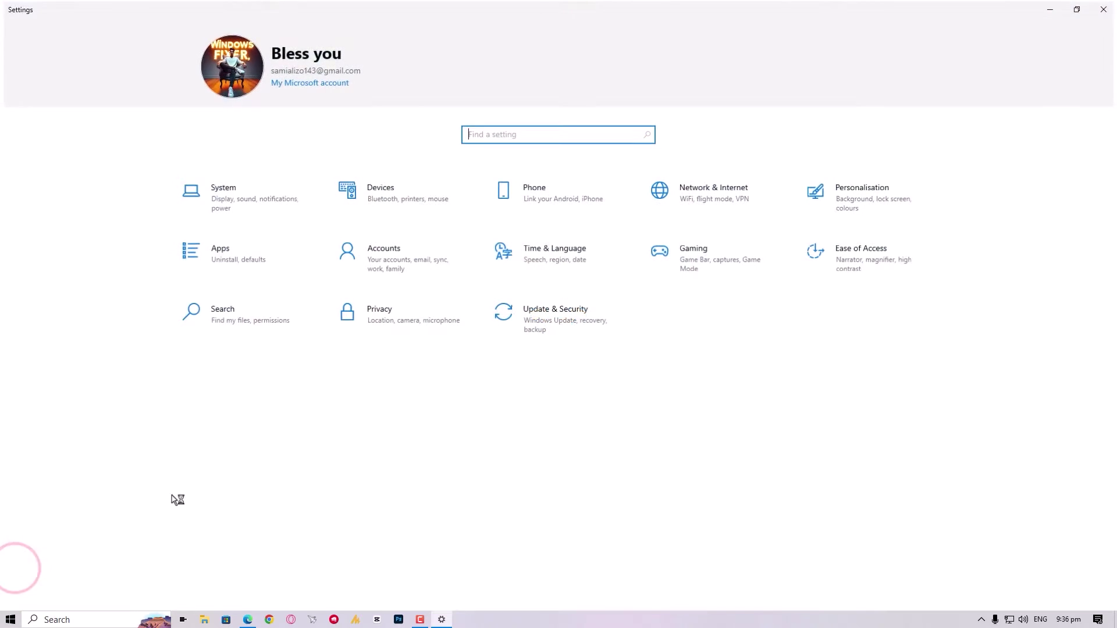
{"action": "left_click", "coordinate": [551, 314]}
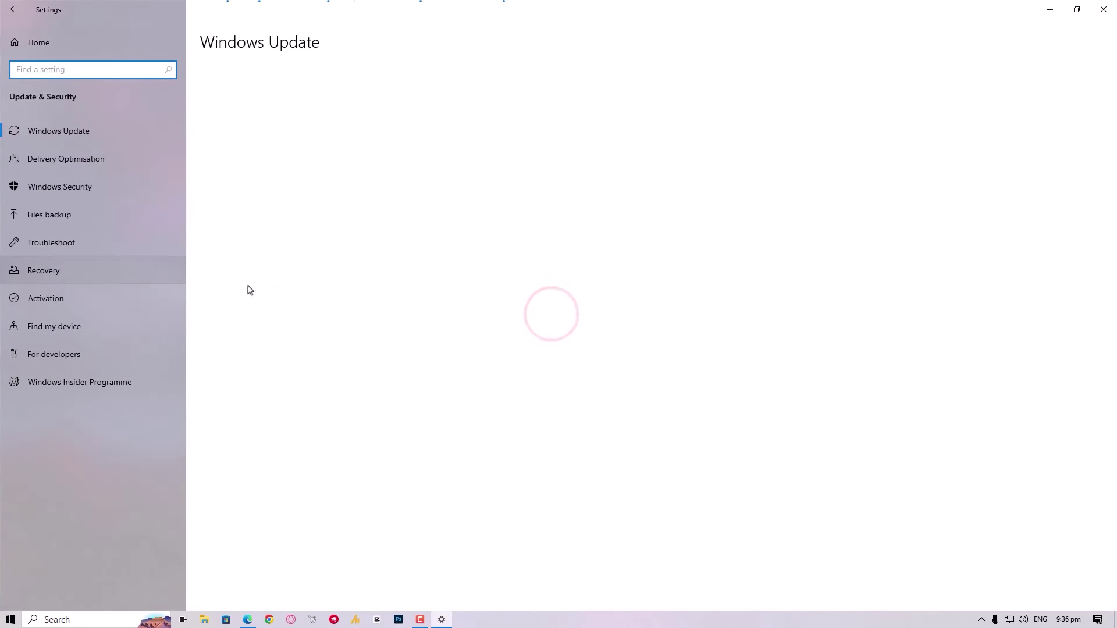
{"action": "left_click", "coordinate": [92, 270]}
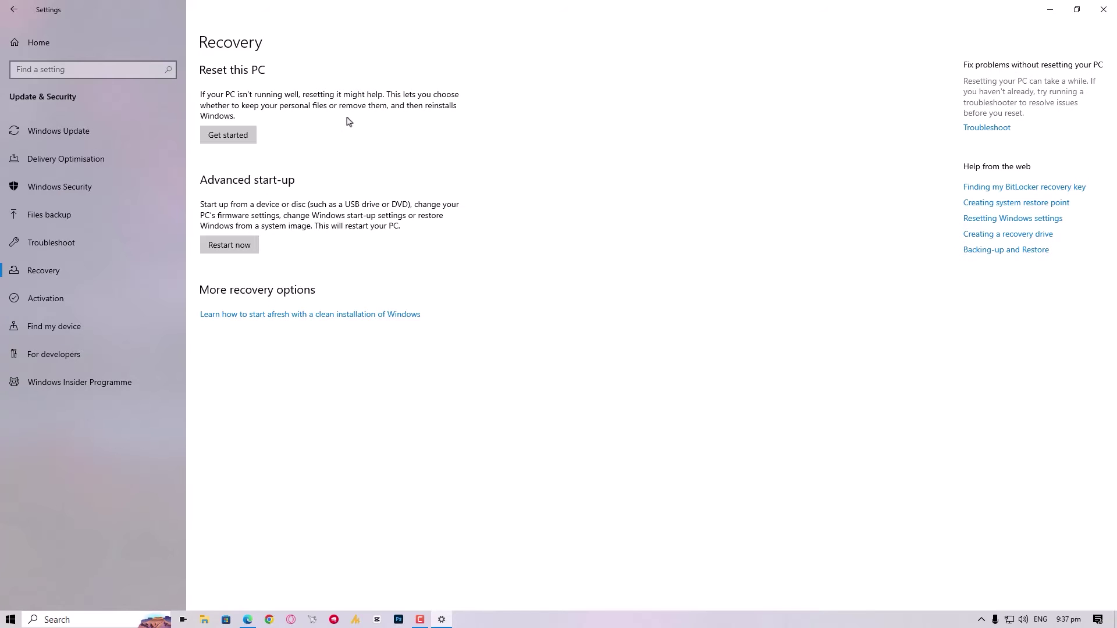
Look through the Reset this PC options for Remove everything up to the Windows re-install choices, cancel the reset, and close Settings.
{"action": "left_click", "coordinate": [245, 137]}
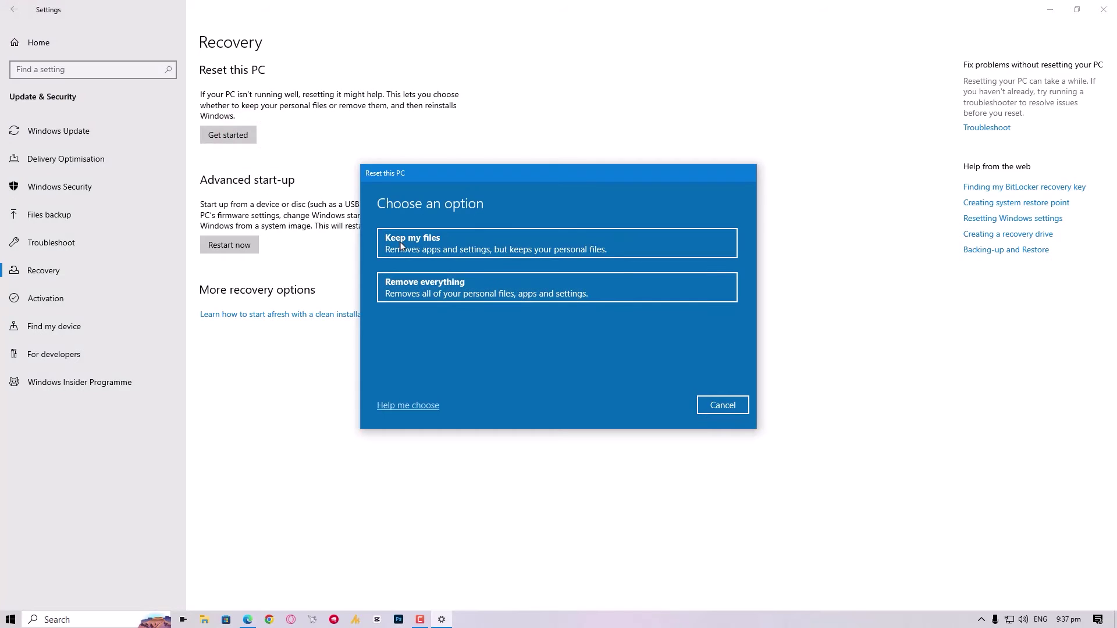
{"action": "left_click", "coordinate": [461, 289]}
{"action": "left_click", "coordinate": [480, 298]}
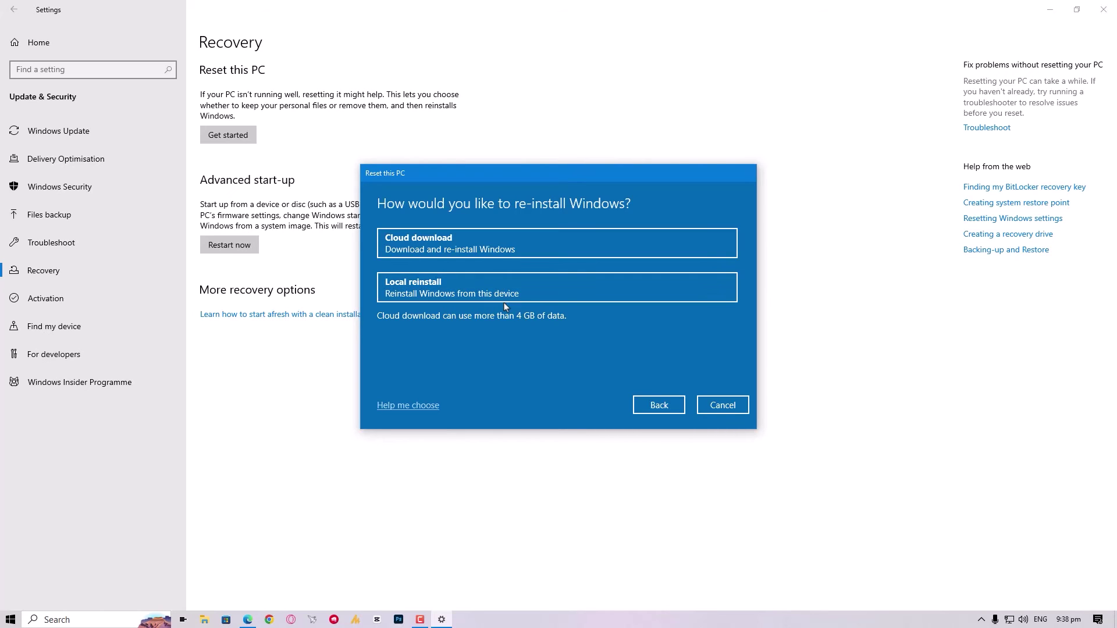
{"action": "left_click", "coordinate": [714, 405]}
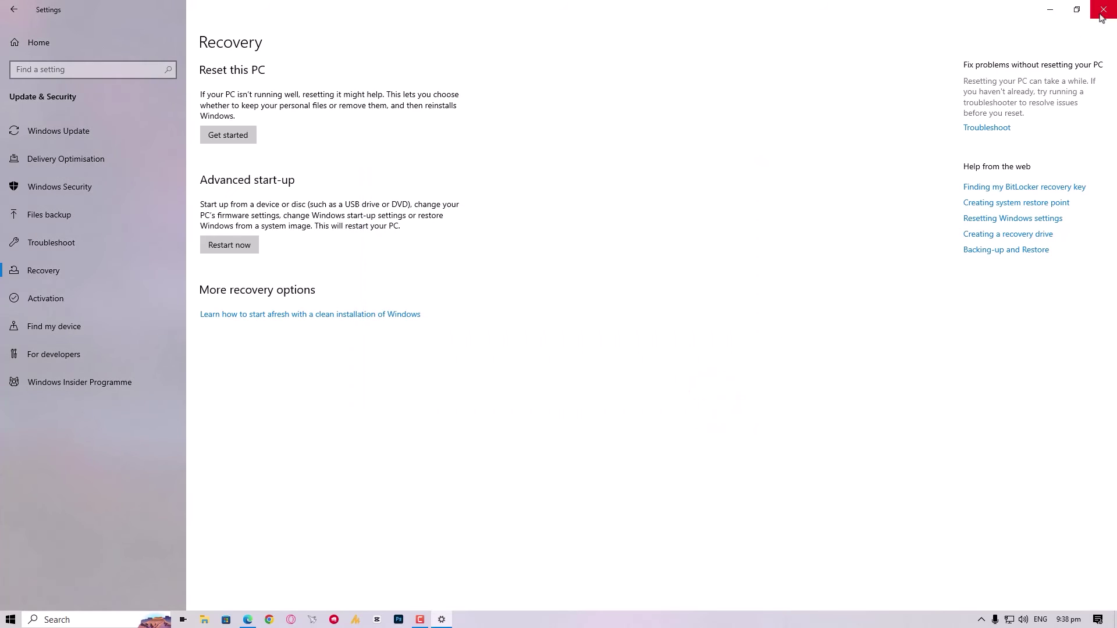
{"action": "left_click", "coordinate": [1100, 12]}
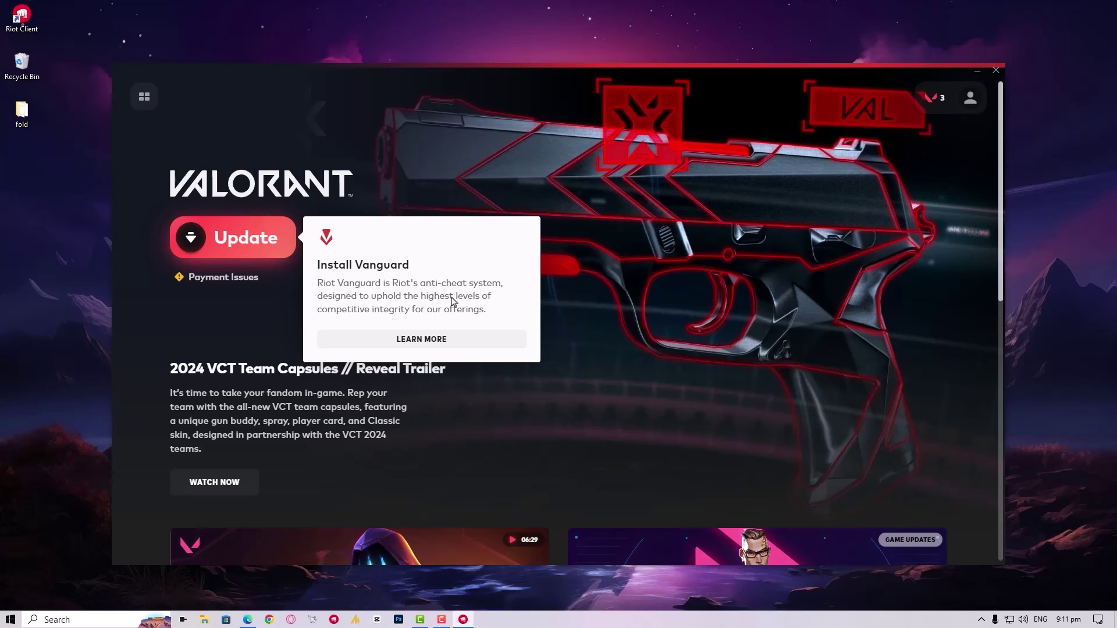
Check the Riot Client's network usage in Task Manager with the processes sorted by network, and close Task Manager.
{"action": "right_click", "coordinate": [810, 620]}
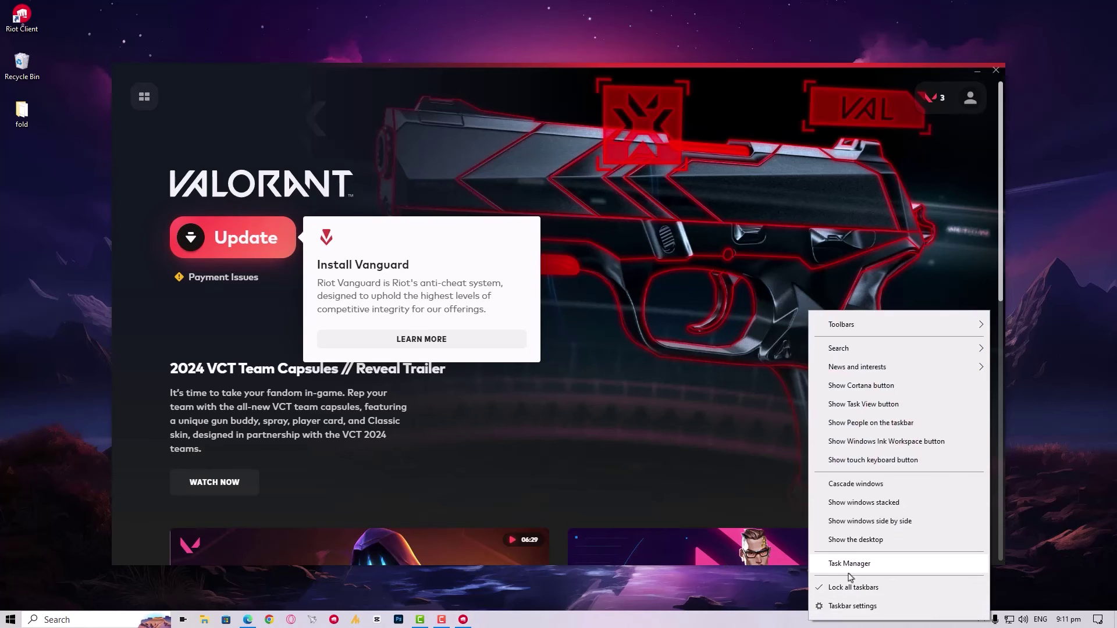
{"action": "left_click", "coordinate": [855, 563]}
{"action": "left_click_drag", "start_coordinate": [491, 146], "coordinate": [559, 75]}
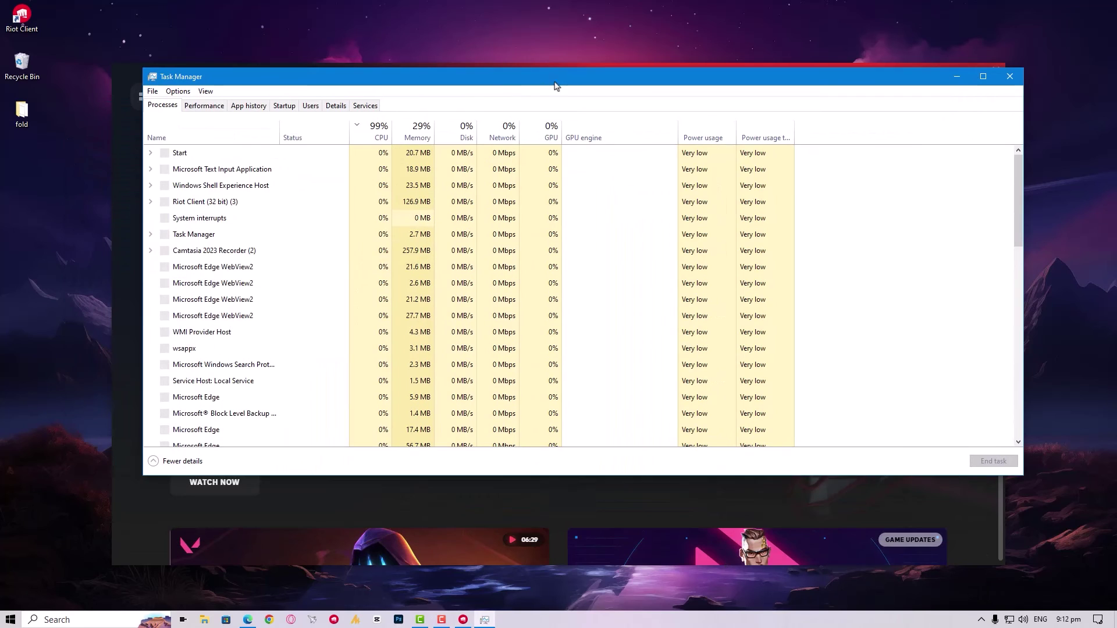
{"action": "left_click", "coordinate": [503, 133]}
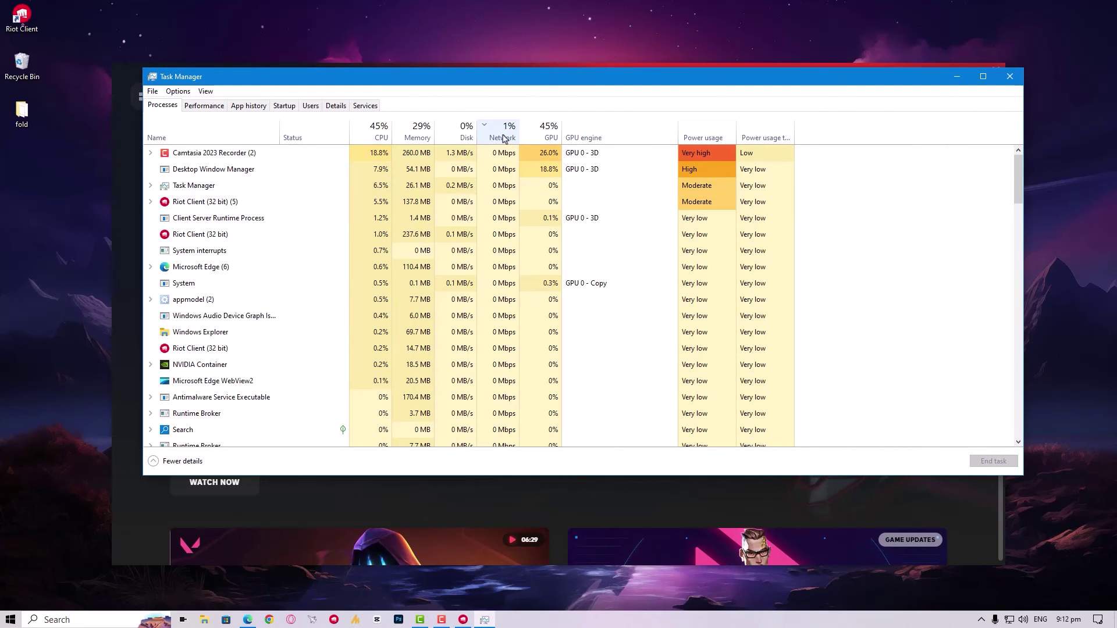
{"action": "left_click", "coordinate": [504, 138]}
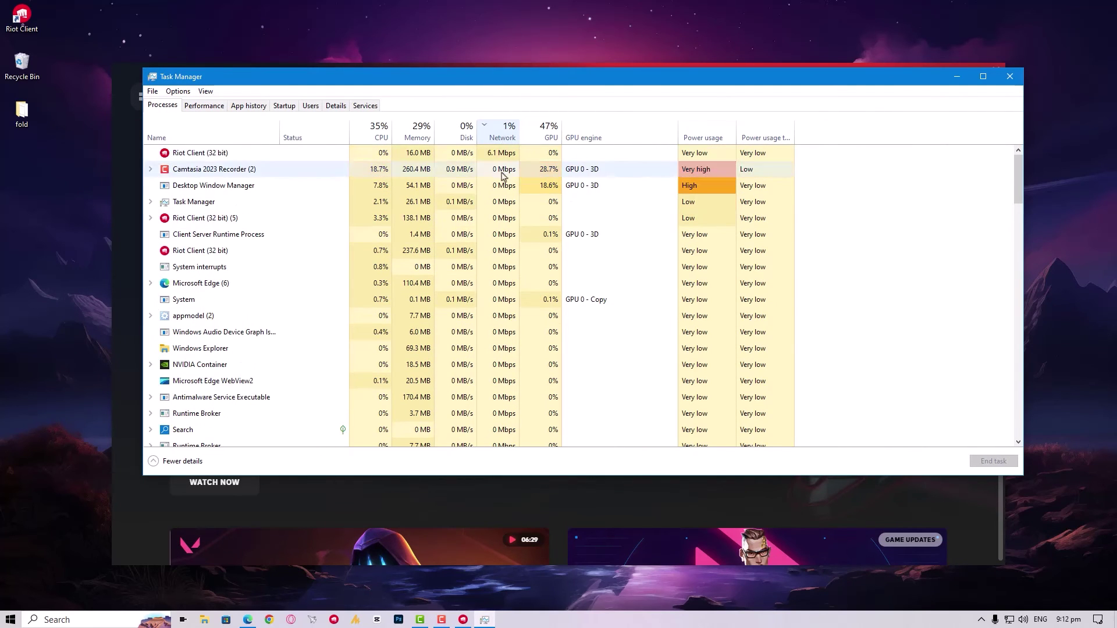
{"action": "left_click", "coordinate": [497, 156]}
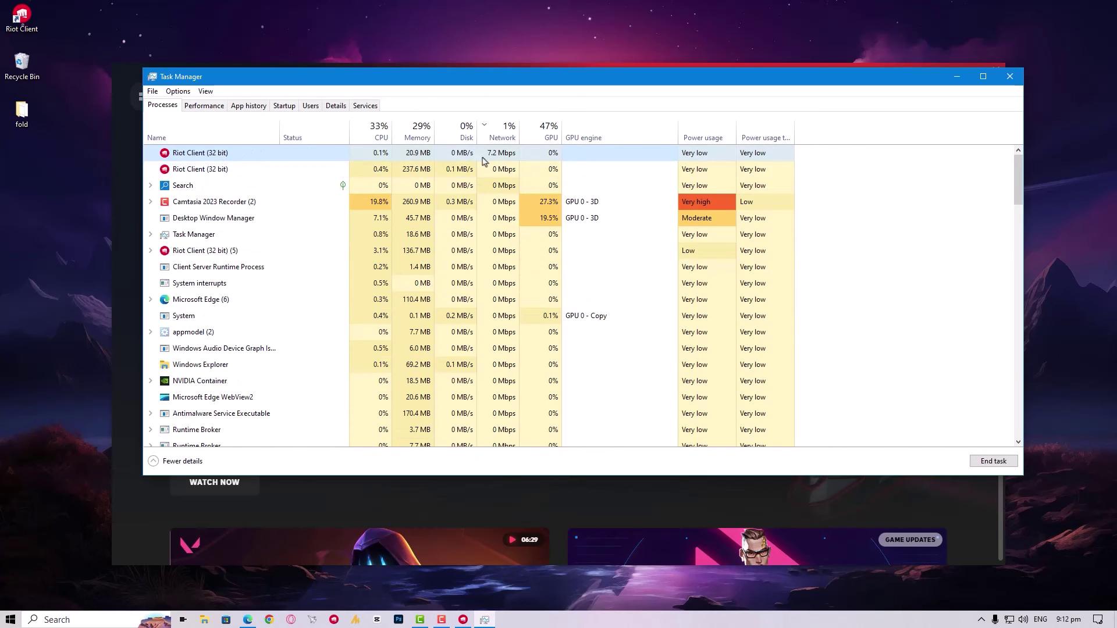
{"action": "left_click", "coordinate": [1010, 77]}
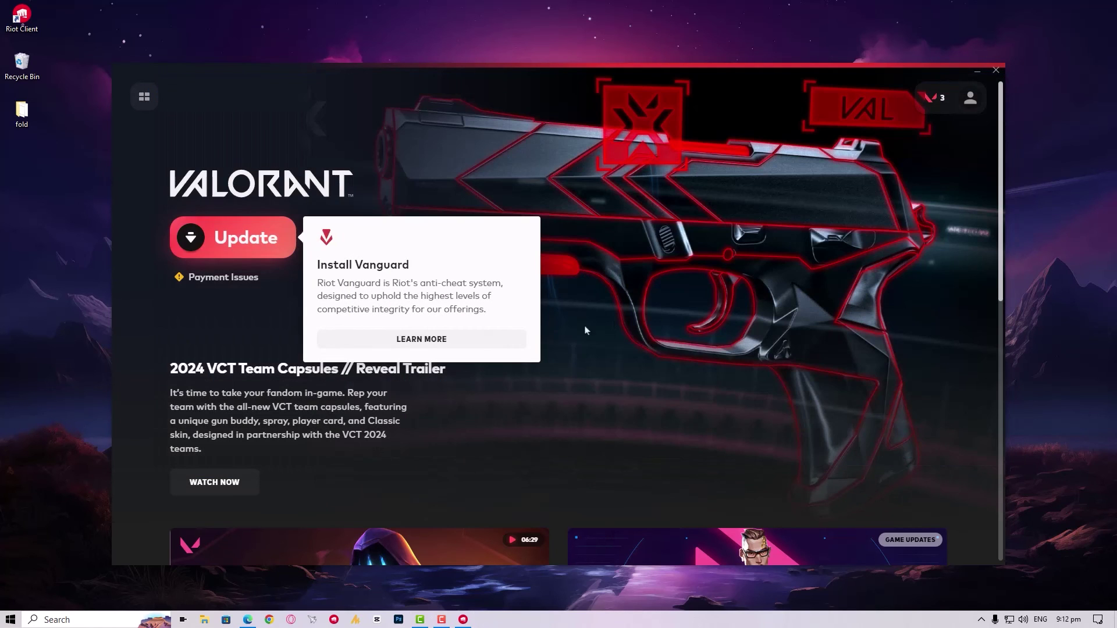